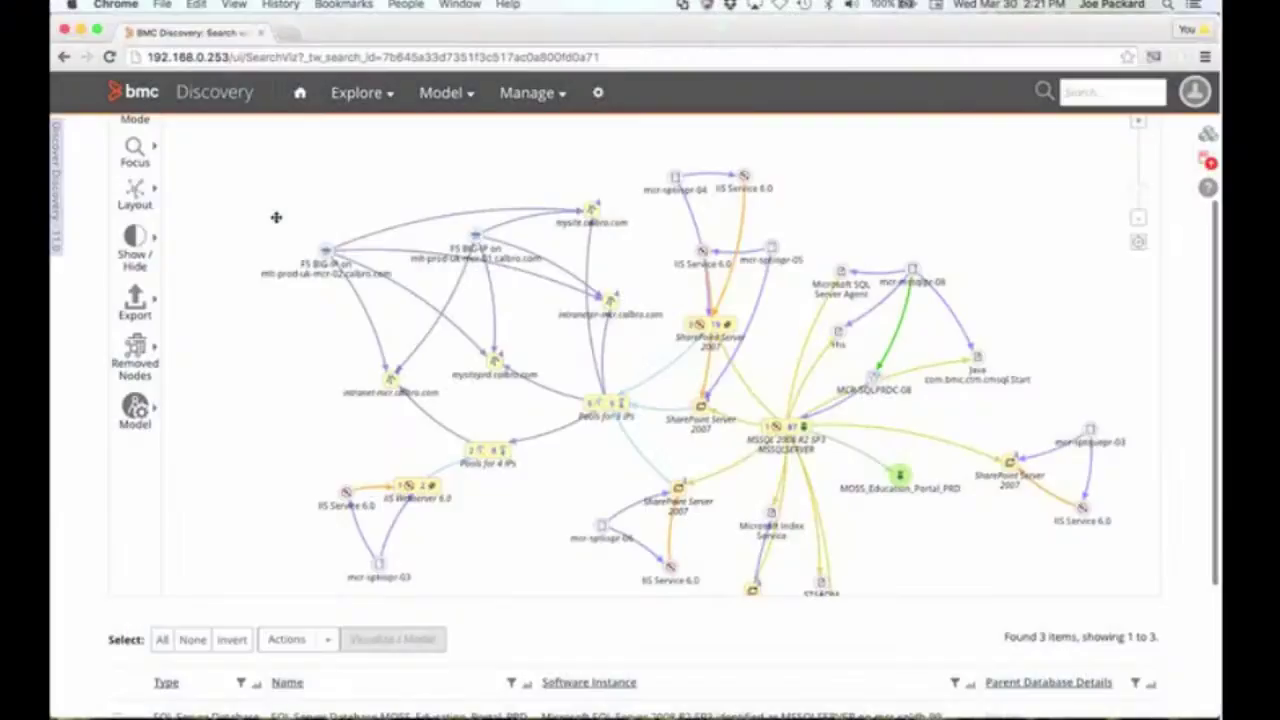
# Uncheck Candidate Software Instance in Show/Hide so its five nodes disappear, then zoom out slightly.
pyautogui.scroll(-1, 251, 280)
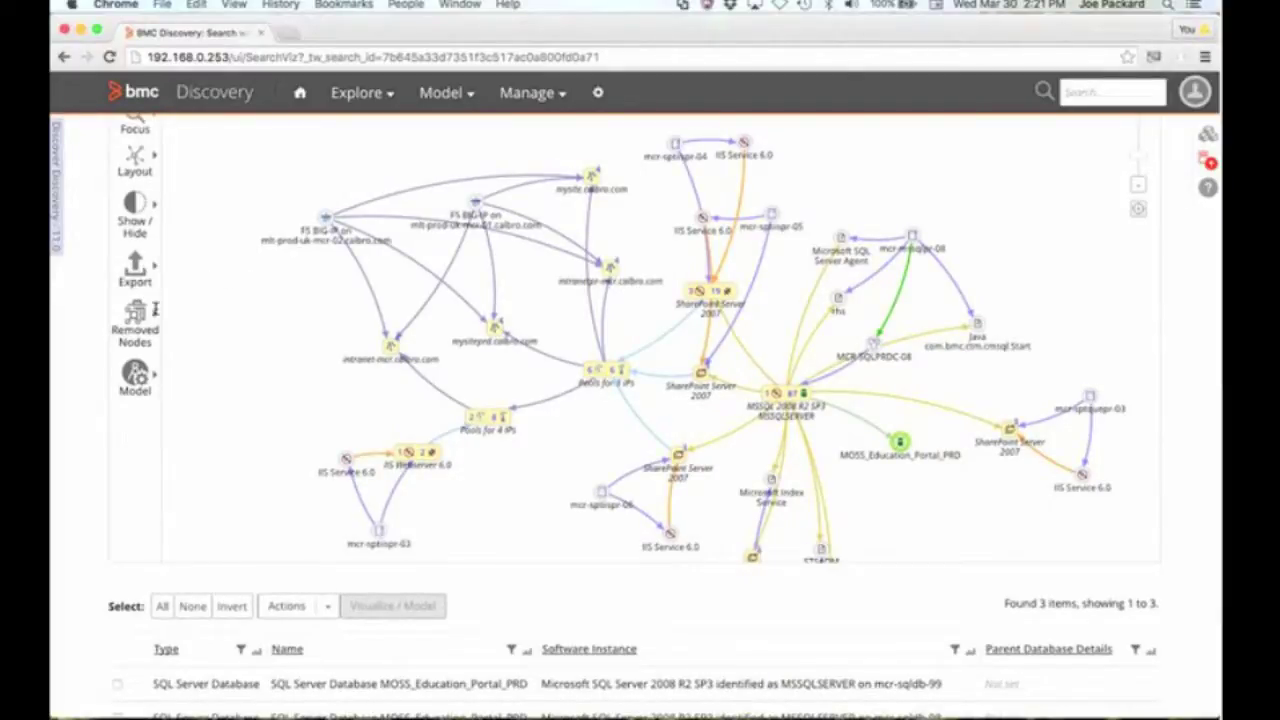
pyautogui.click(150, 203)
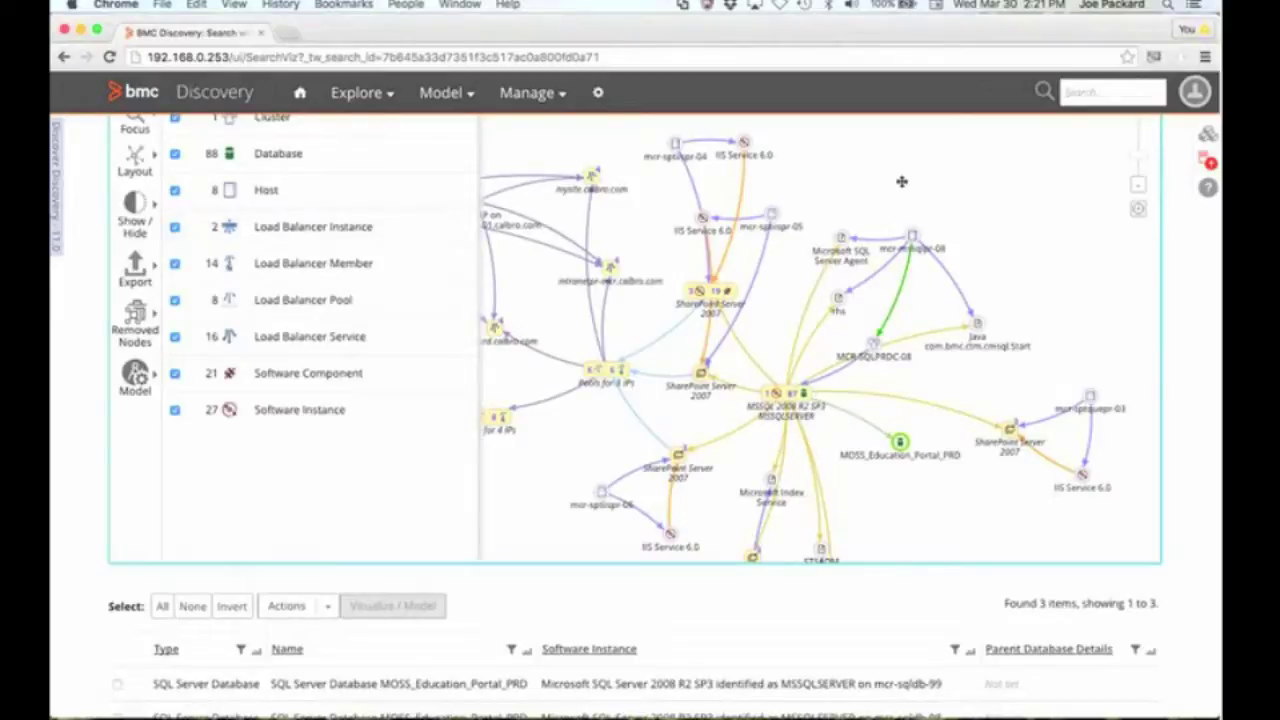
pyautogui.scroll(1, 901, 181)
pyautogui.scroll(-2, 901, 181)
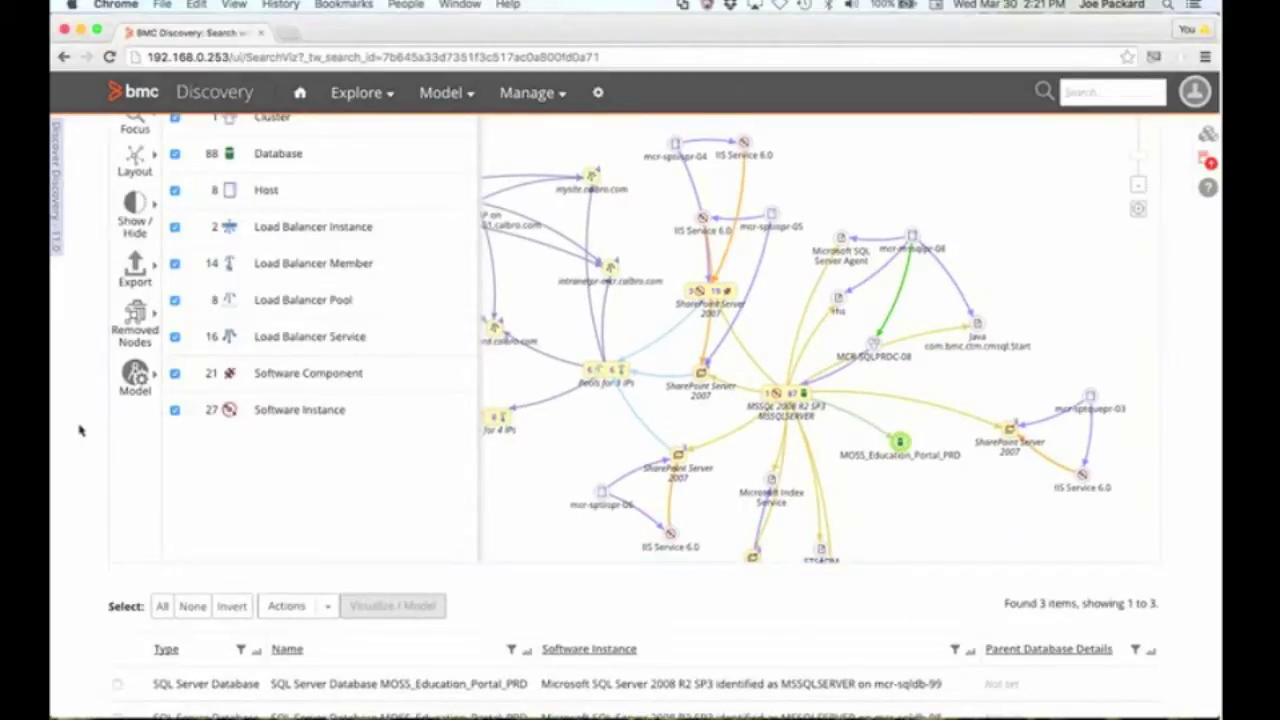
pyautogui.scroll(3, 80, 430)
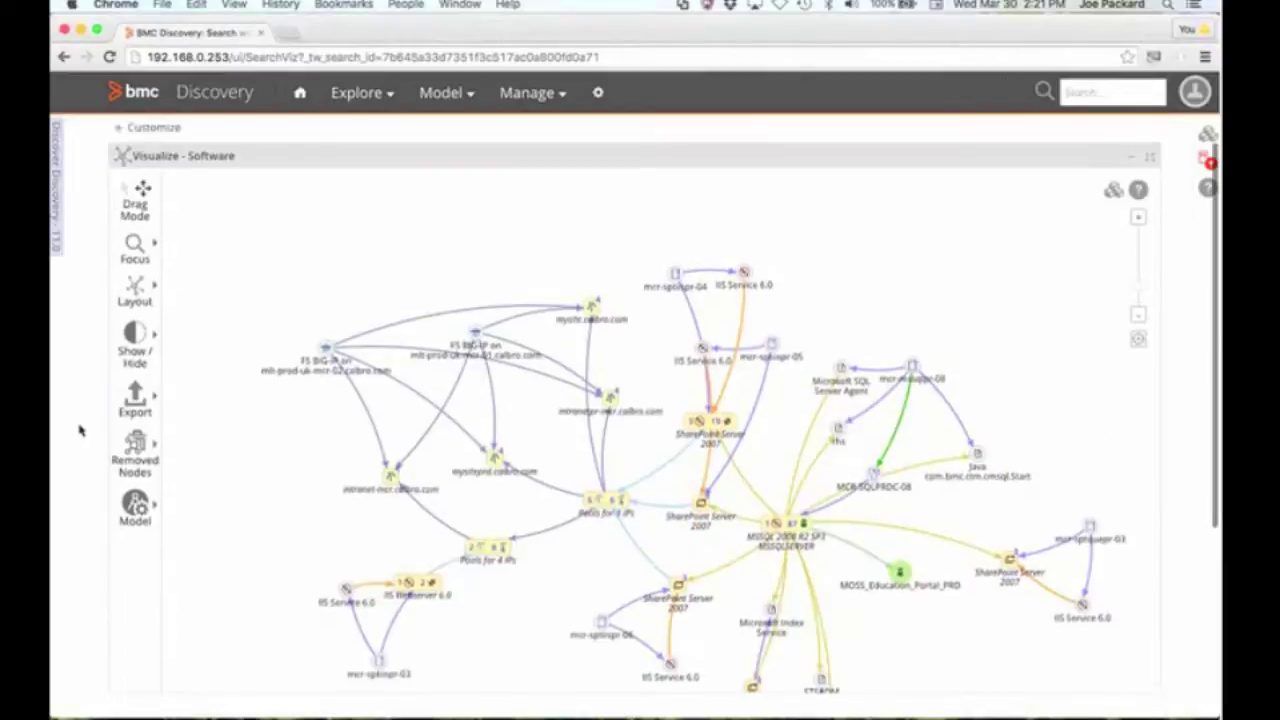
pyautogui.scroll(-1, 80, 430)
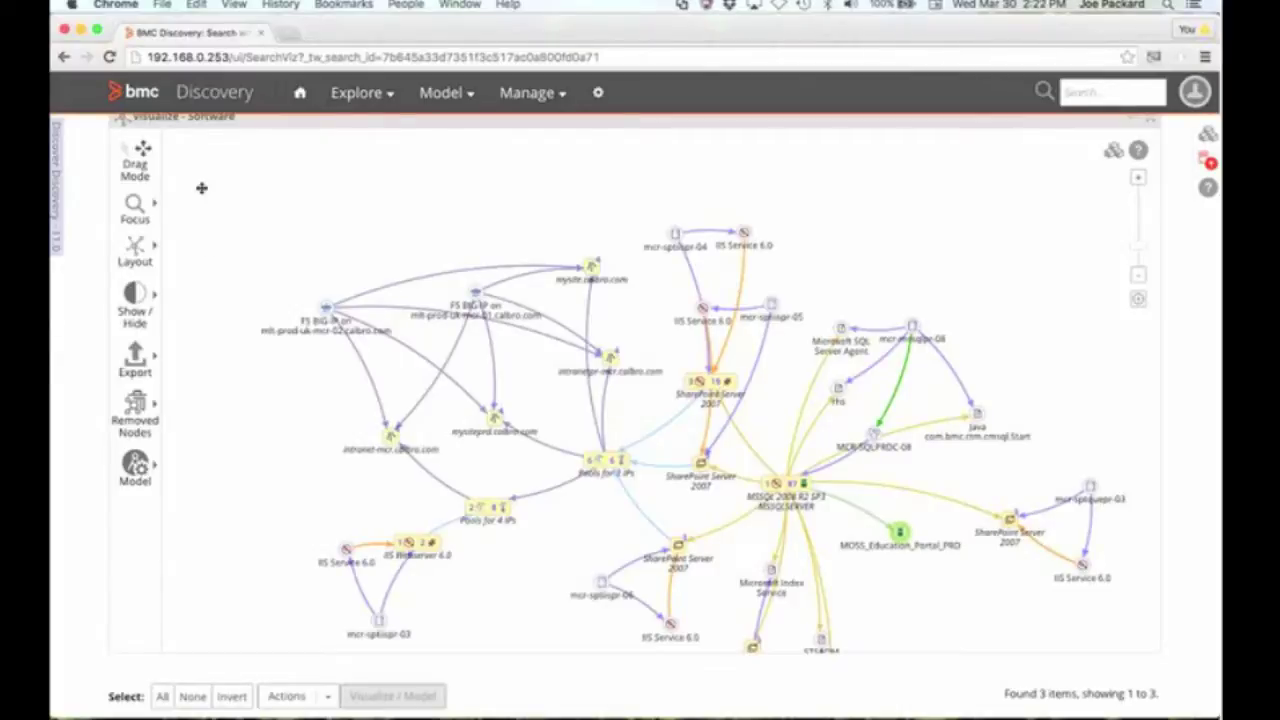
pyautogui.click(145, 303)
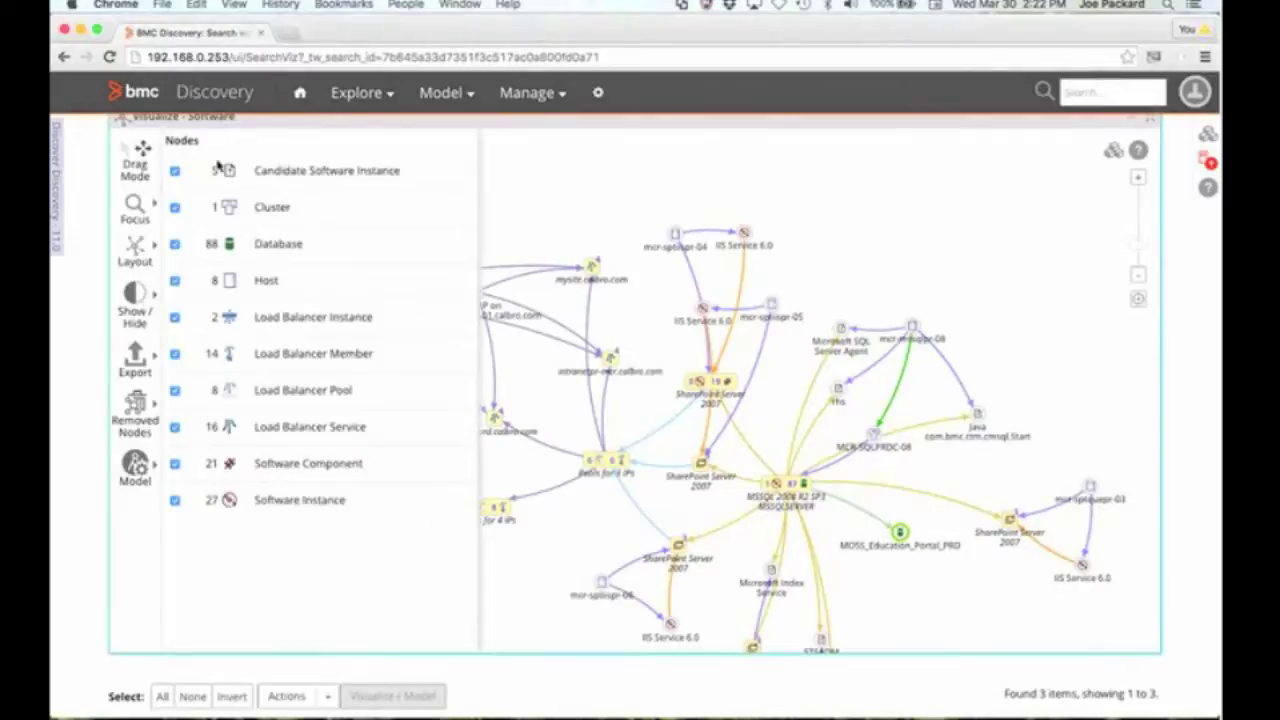
pyautogui.click(175, 171)
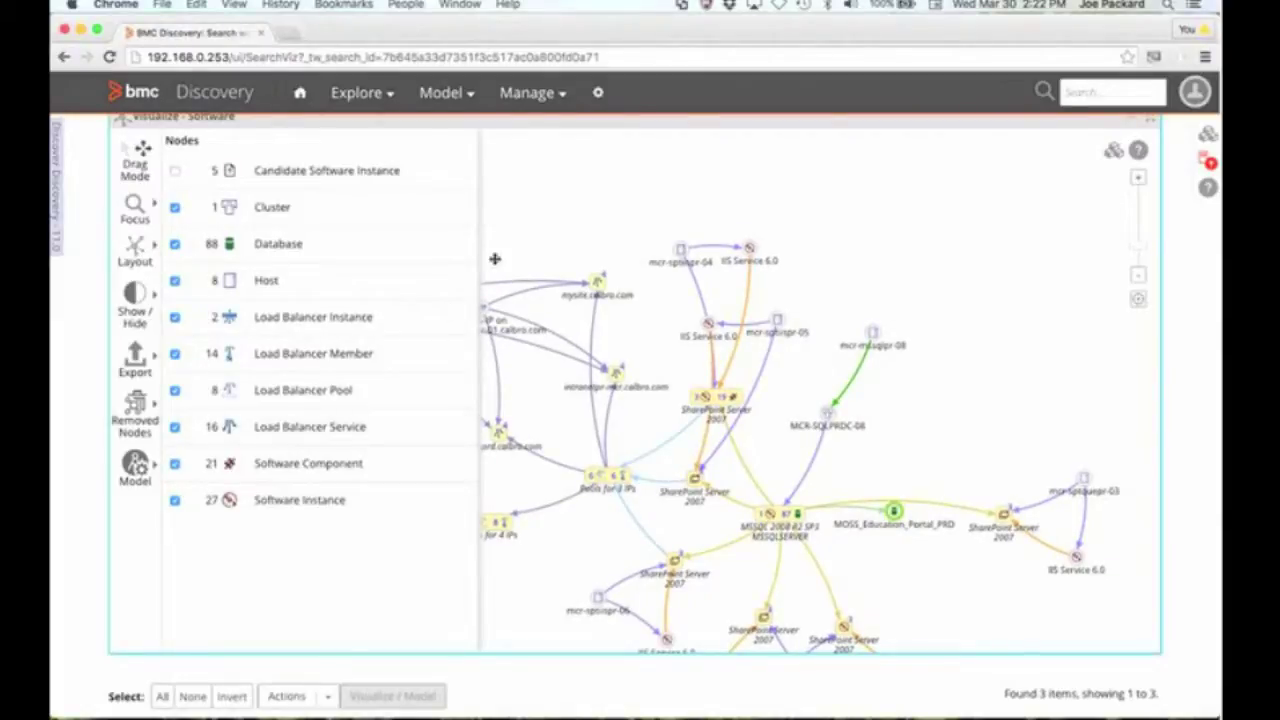
pyautogui.click(558, 213)
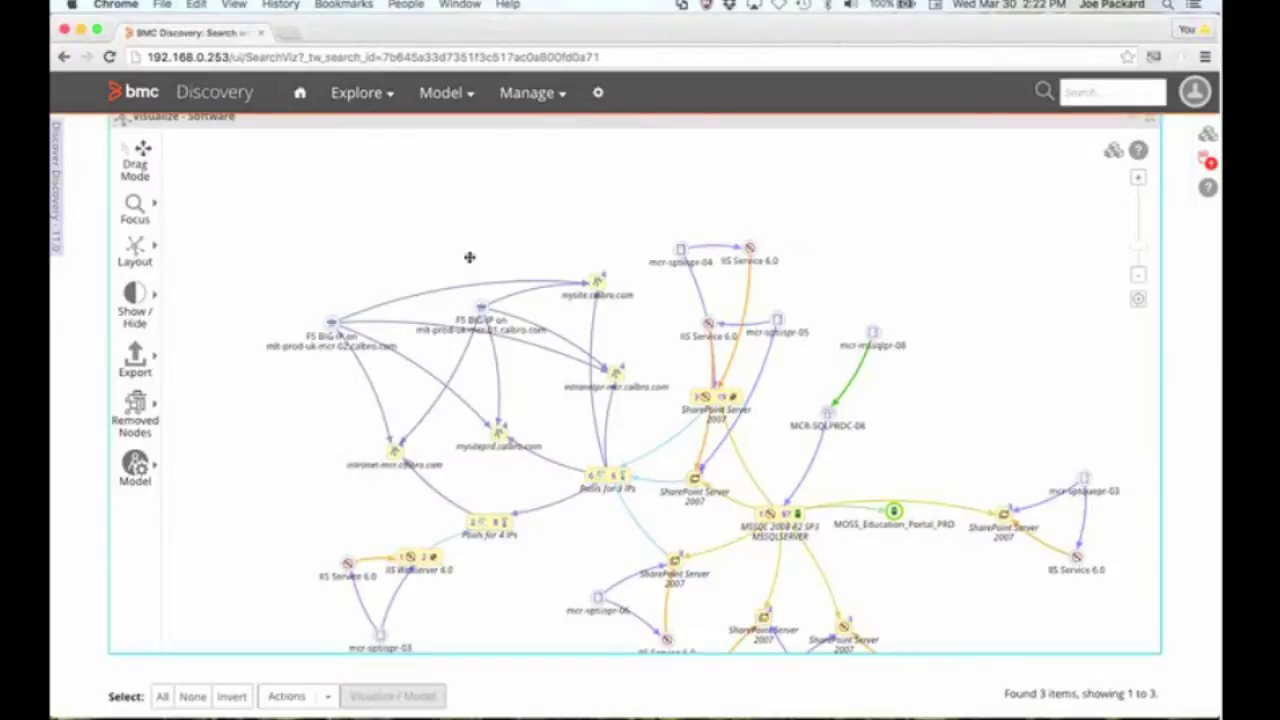
pyautogui.scroll(-2, 364, 231)
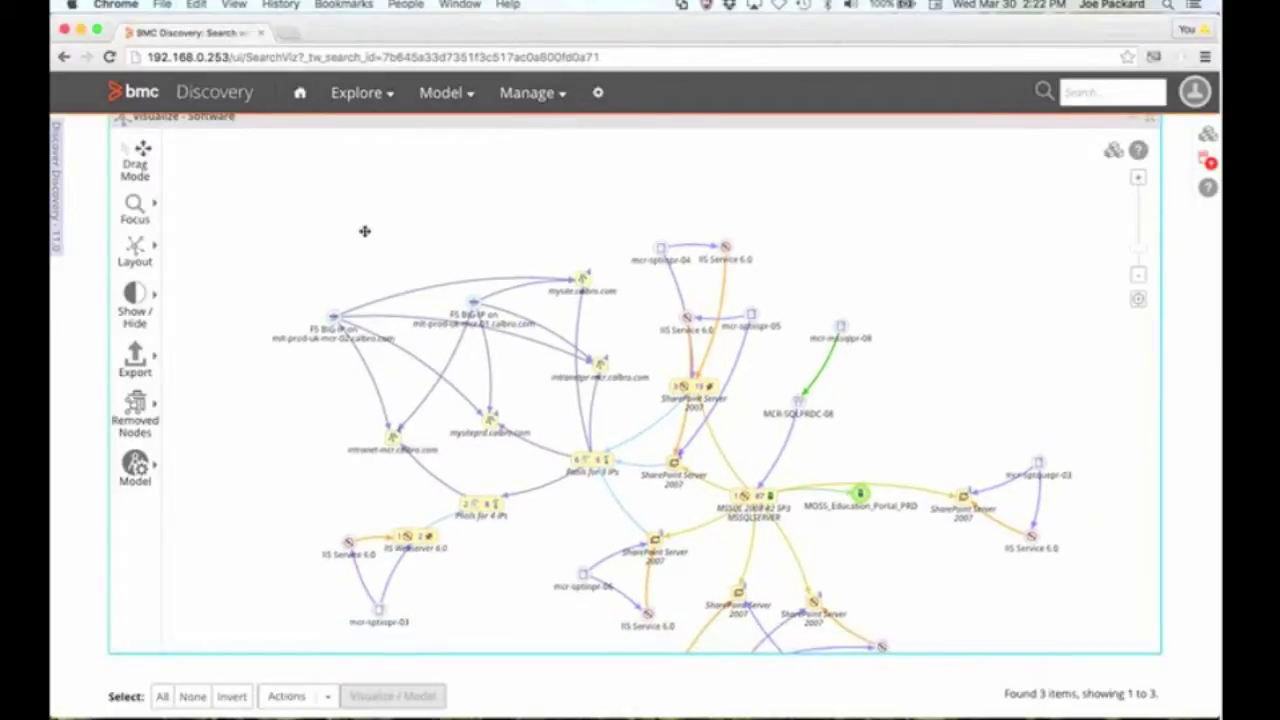
pyautogui.scroll(-1, 364, 231)
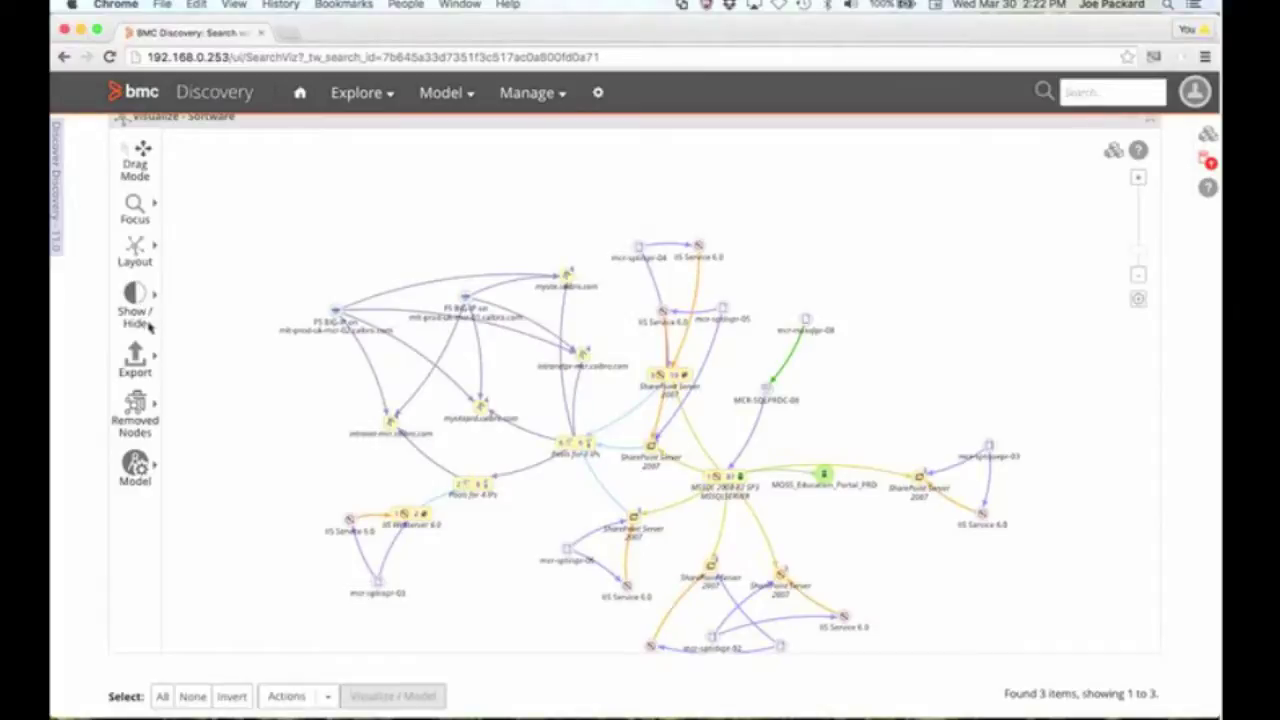
# Apply the Impact layout so the software graph is arranged in top-down tiers.
pyautogui.click(145, 246)
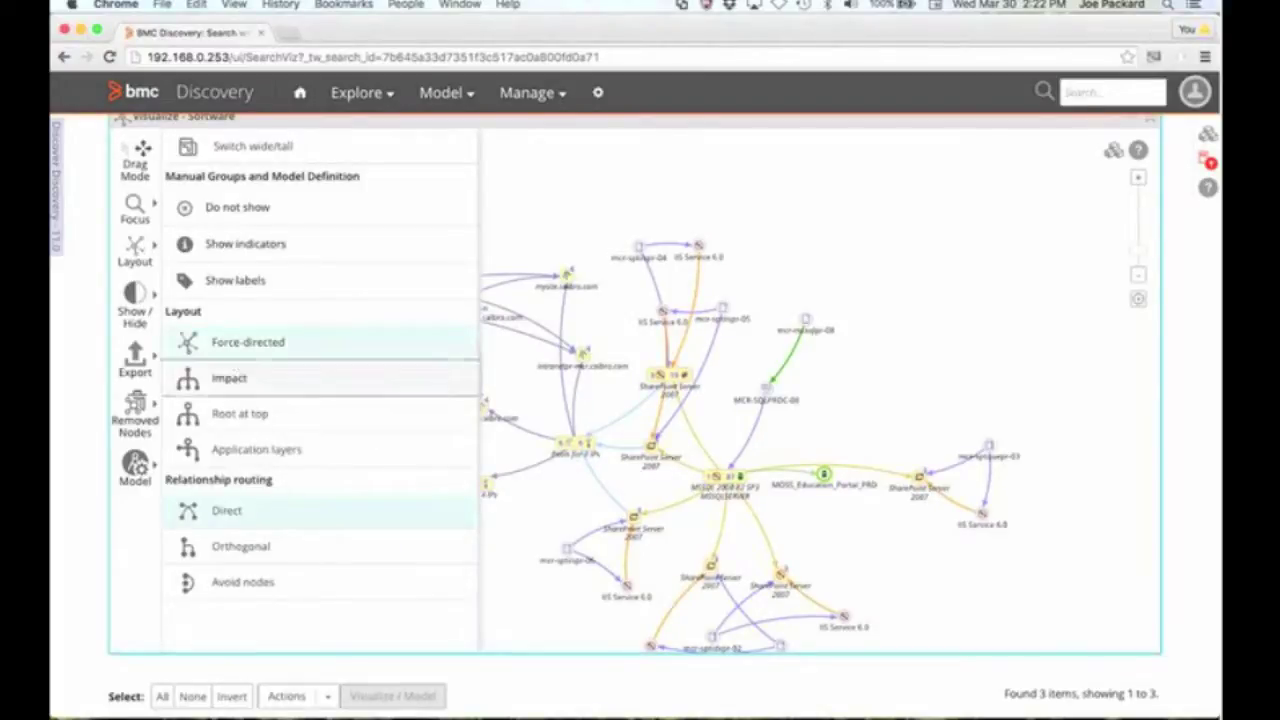
pyautogui.click(230, 380)
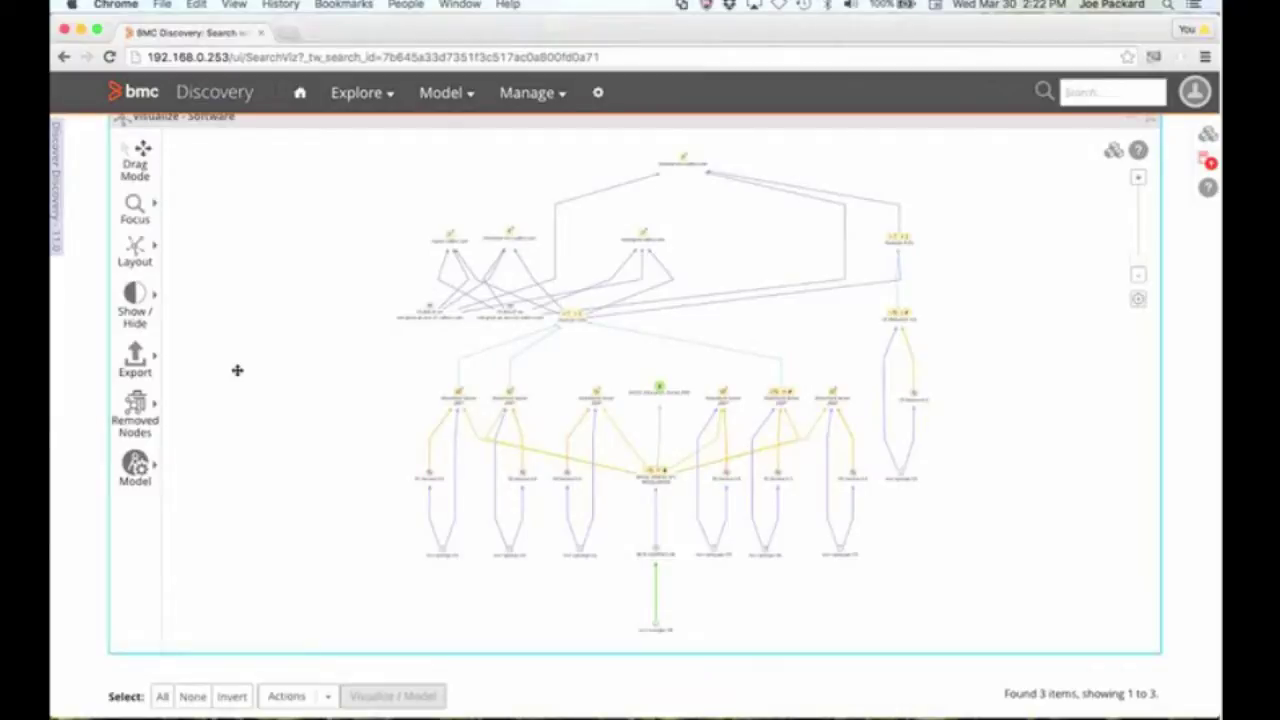
pyautogui.scroll(1, 237, 370)
pyautogui.scroll(5, 237, 370)
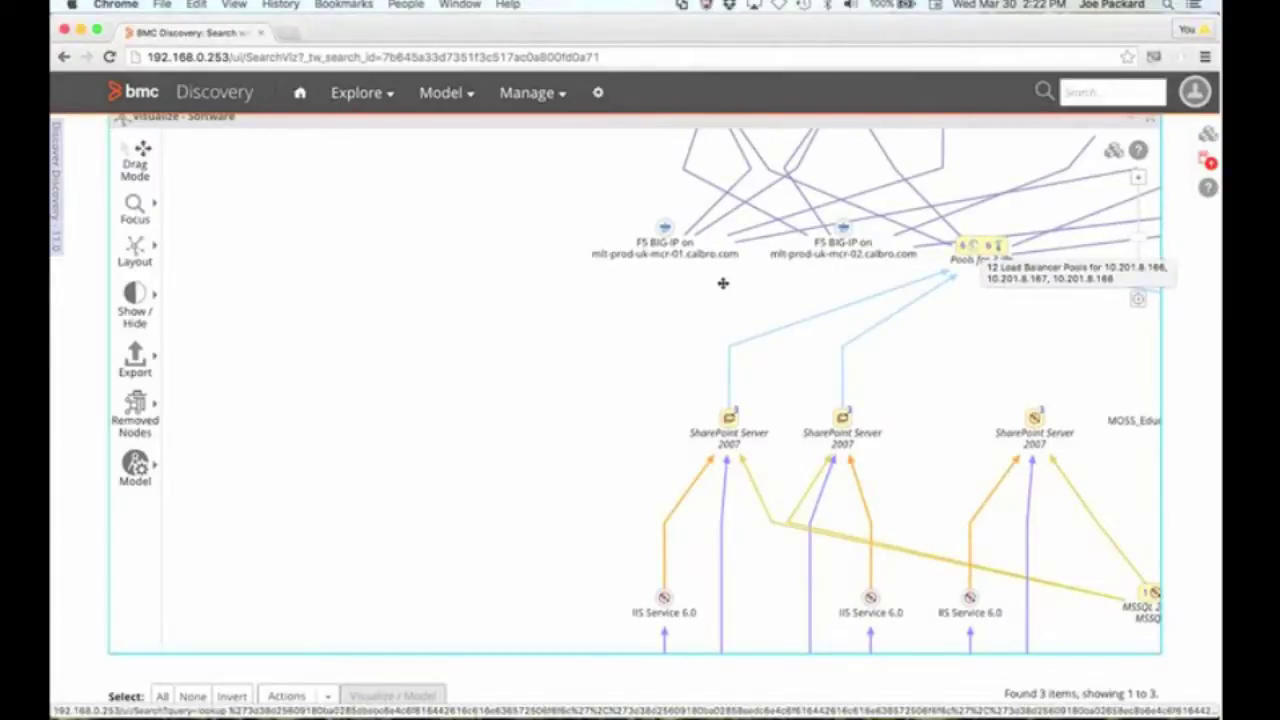
pyautogui.scroll(3, 723, 283)
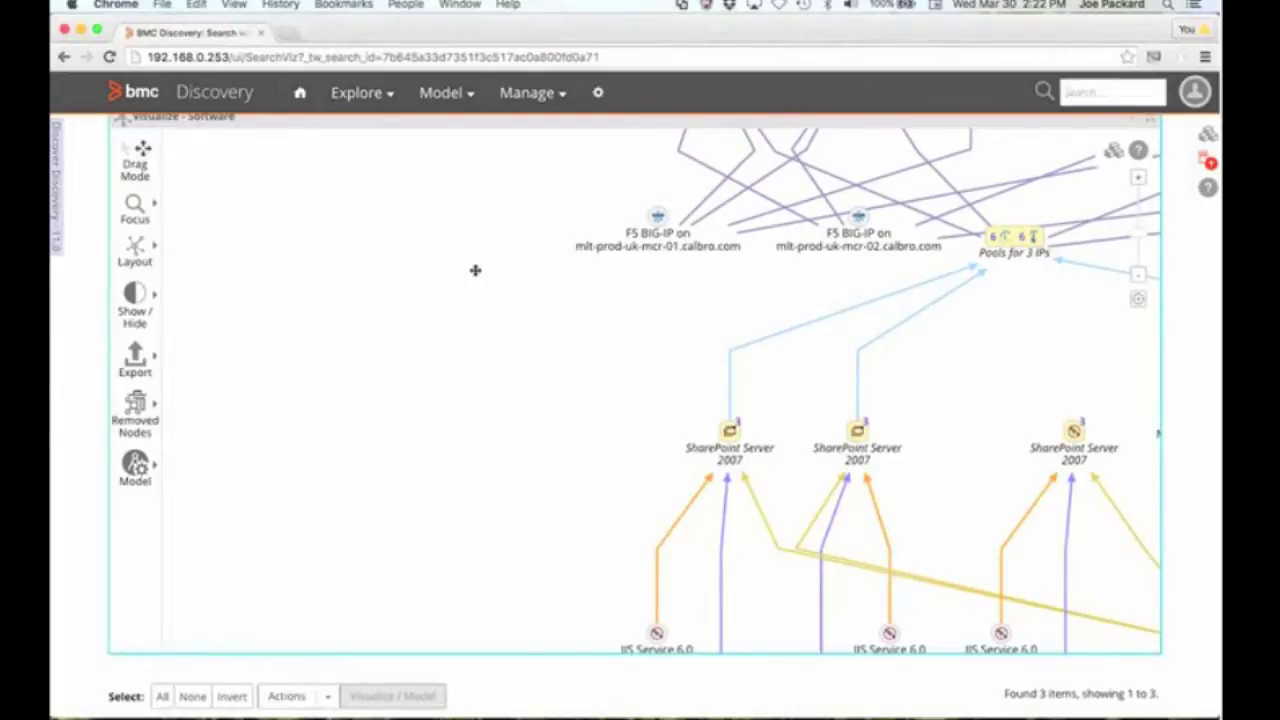
pyautogui.moveTo(471, 177); pyautogui.dragTo(457, 490)
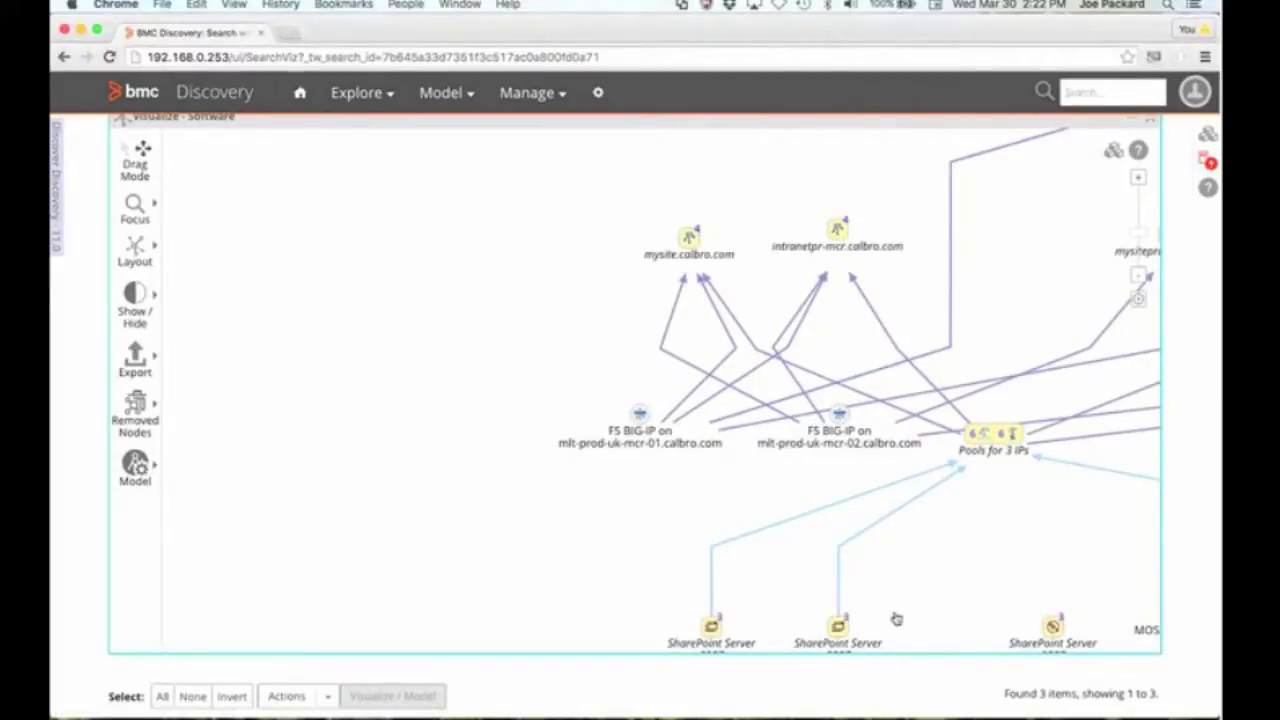
pyautogui.moveTo(974, 563); pyautogui.dragTo(553, 411)
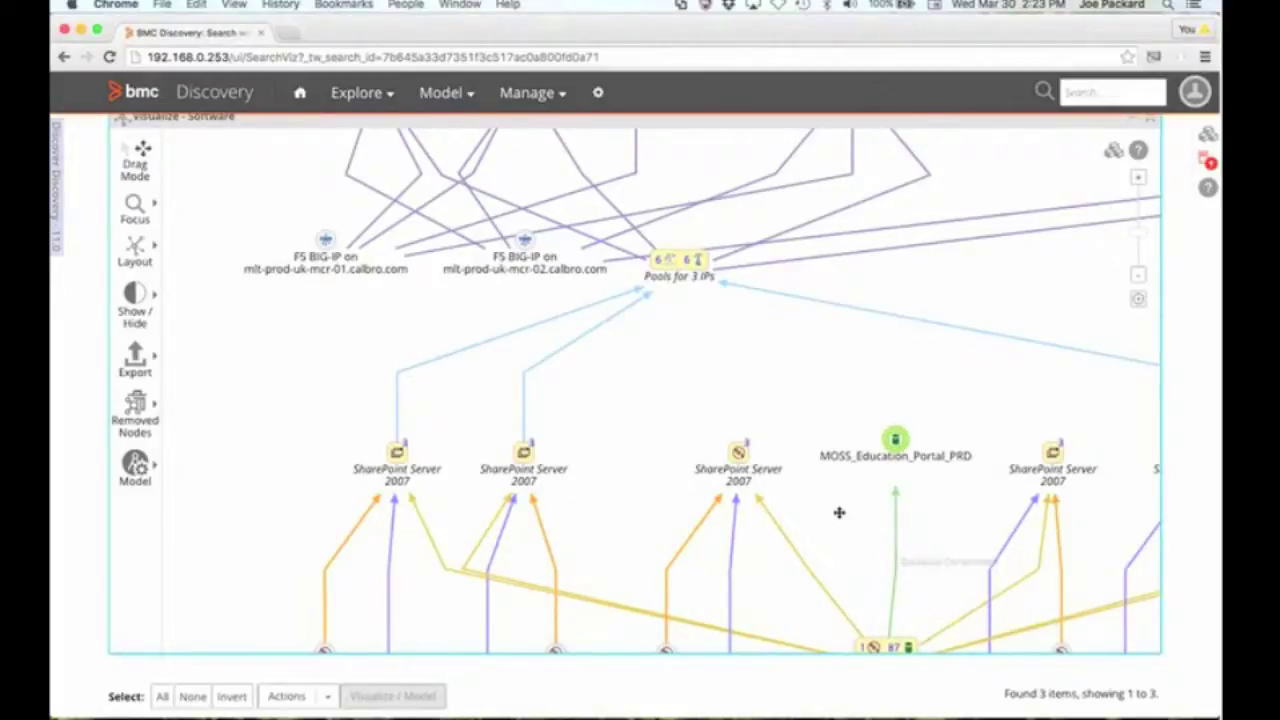
pyautogui.scroll(-2, 839, 512)
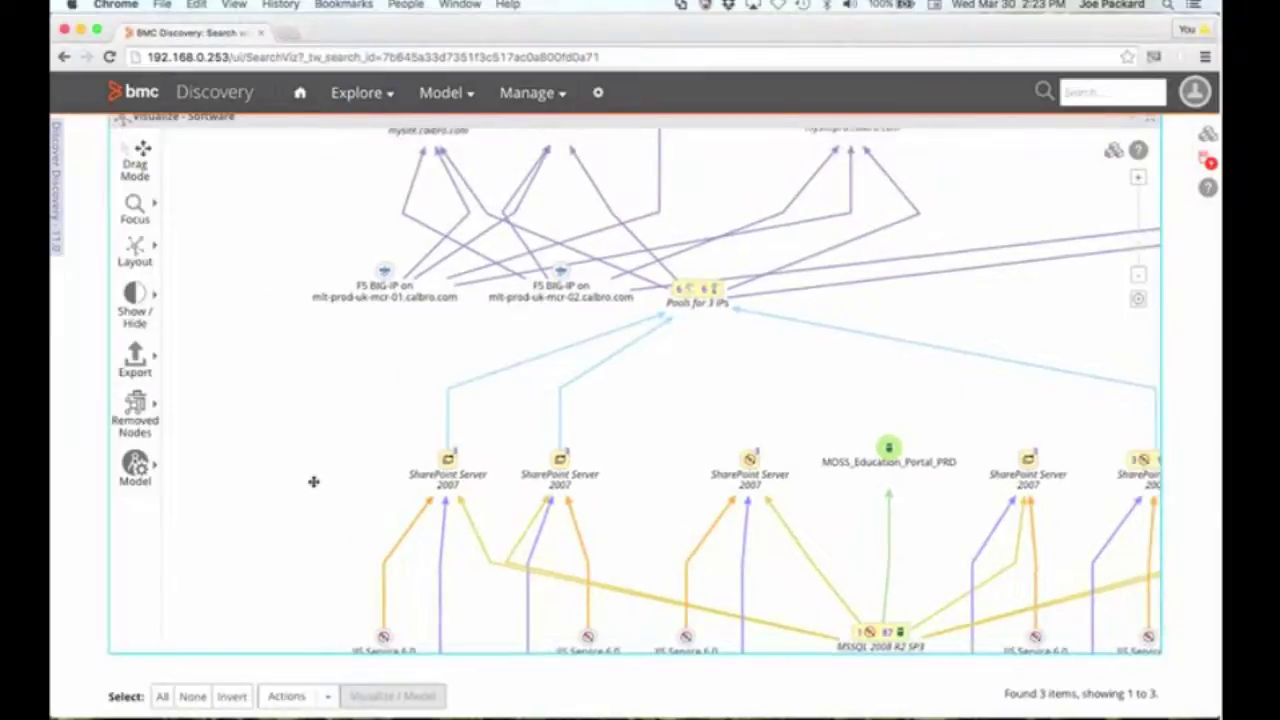
pyautogui.moveTo(313, 482); pyautogui.dragTo(326, 197)
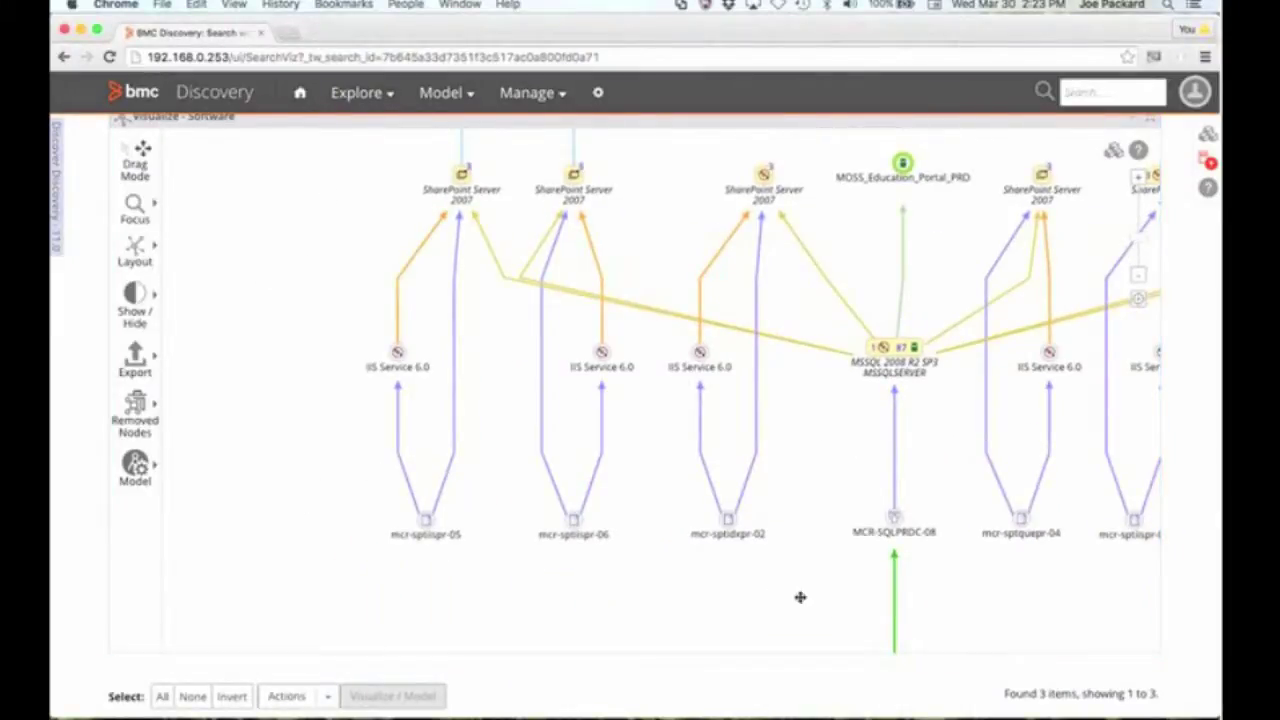
pyautogui.moveTo(800, 597); pyautogui.dragTo(680, 527)
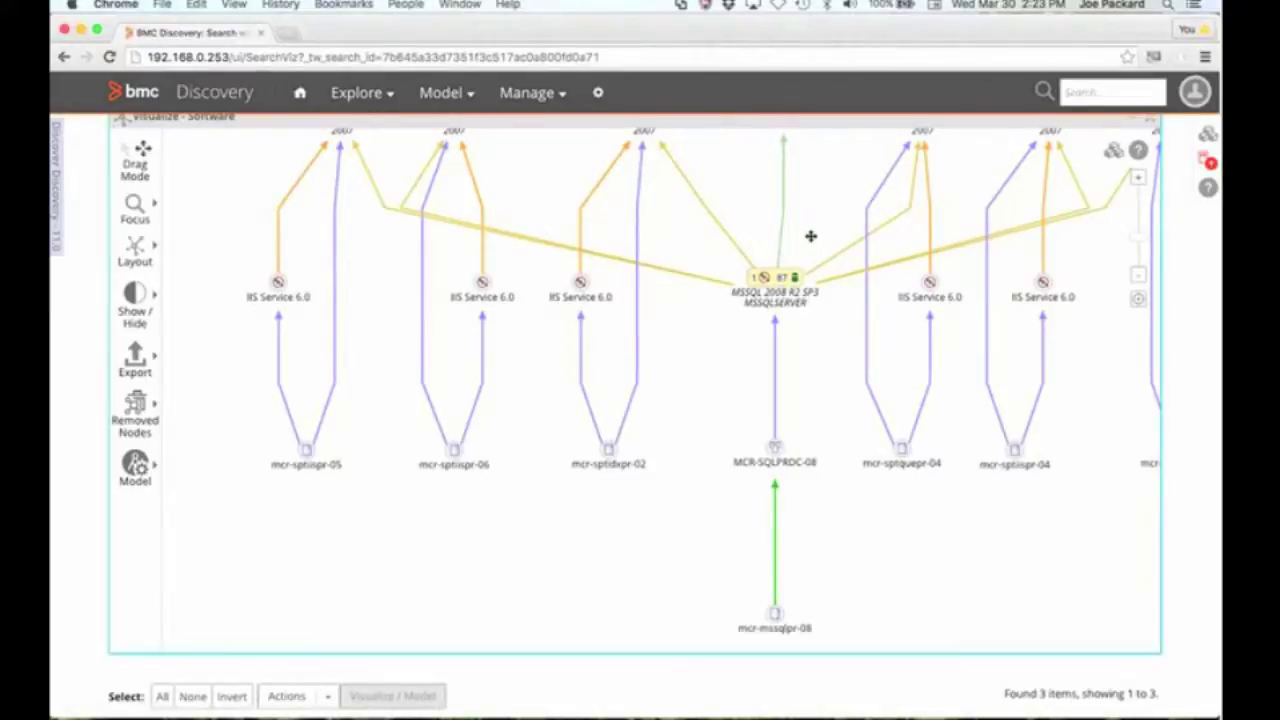
pyautogui.scroll(5, 794, 286)
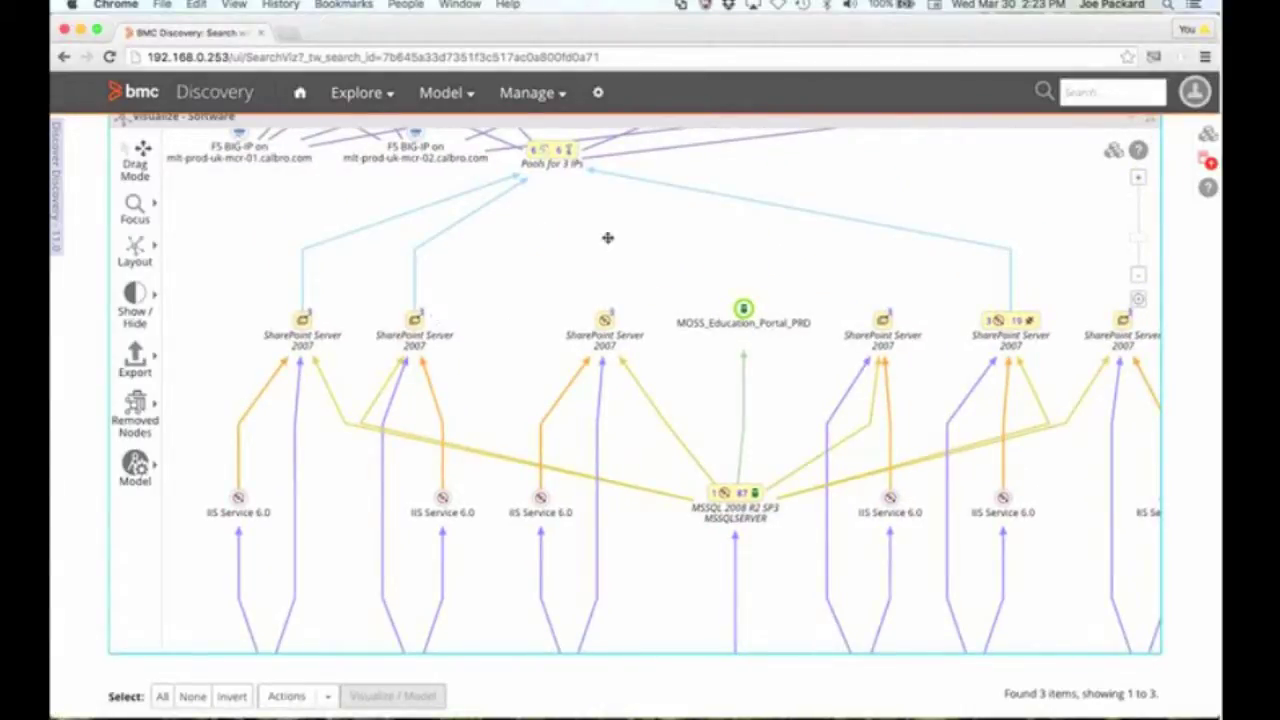
pyautogui.scroll(-1, 607, 245)
pyautogui.scroll(5, 600, 330)
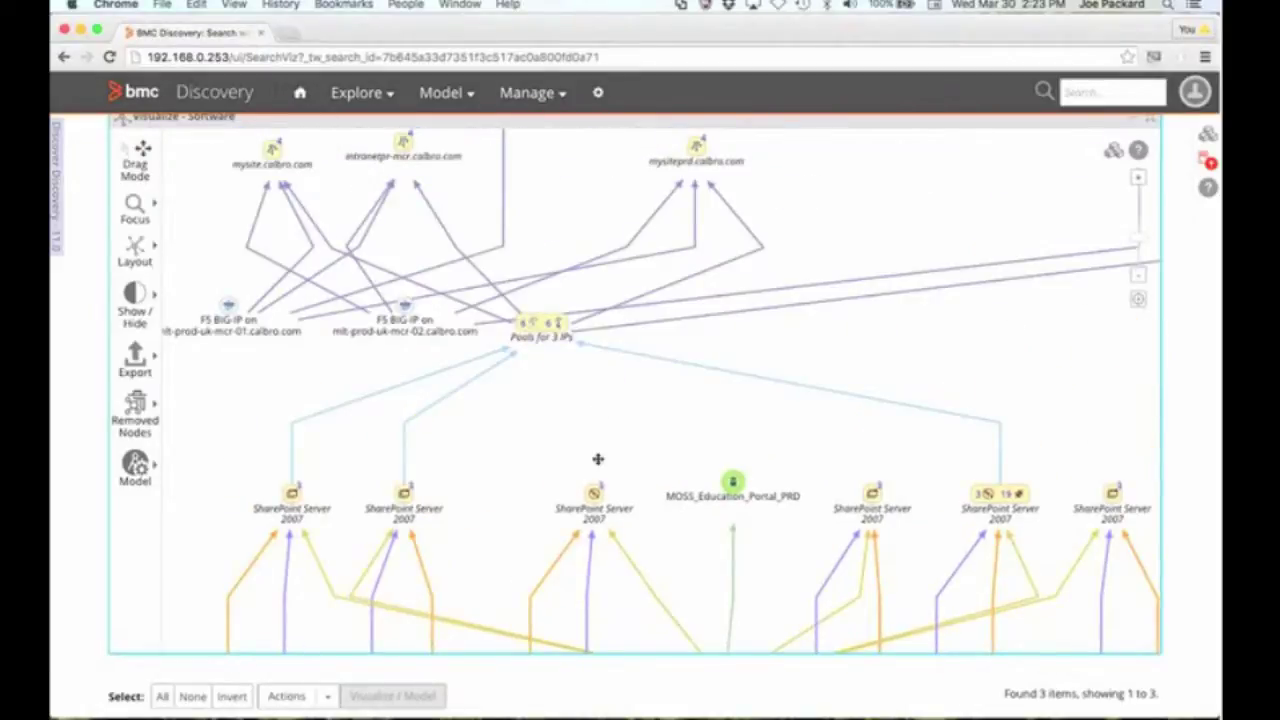
pyautogui.scroll(4, 597, 457)
pyautogui.hscroll(-3, 597, 457)
pyautogui.hscroll(10, 180, 517)
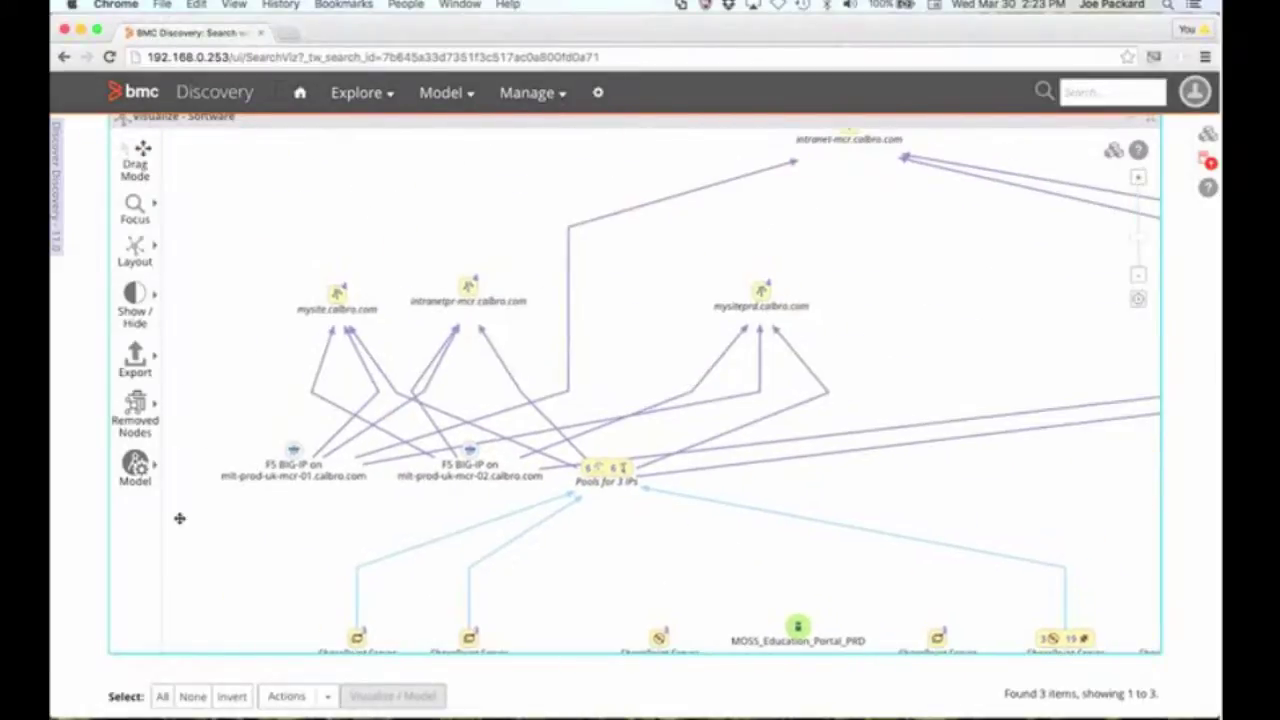
pyautogui.hscroll(-2, 250, 488)
pyautogui.scroll(-1, 250, 488)
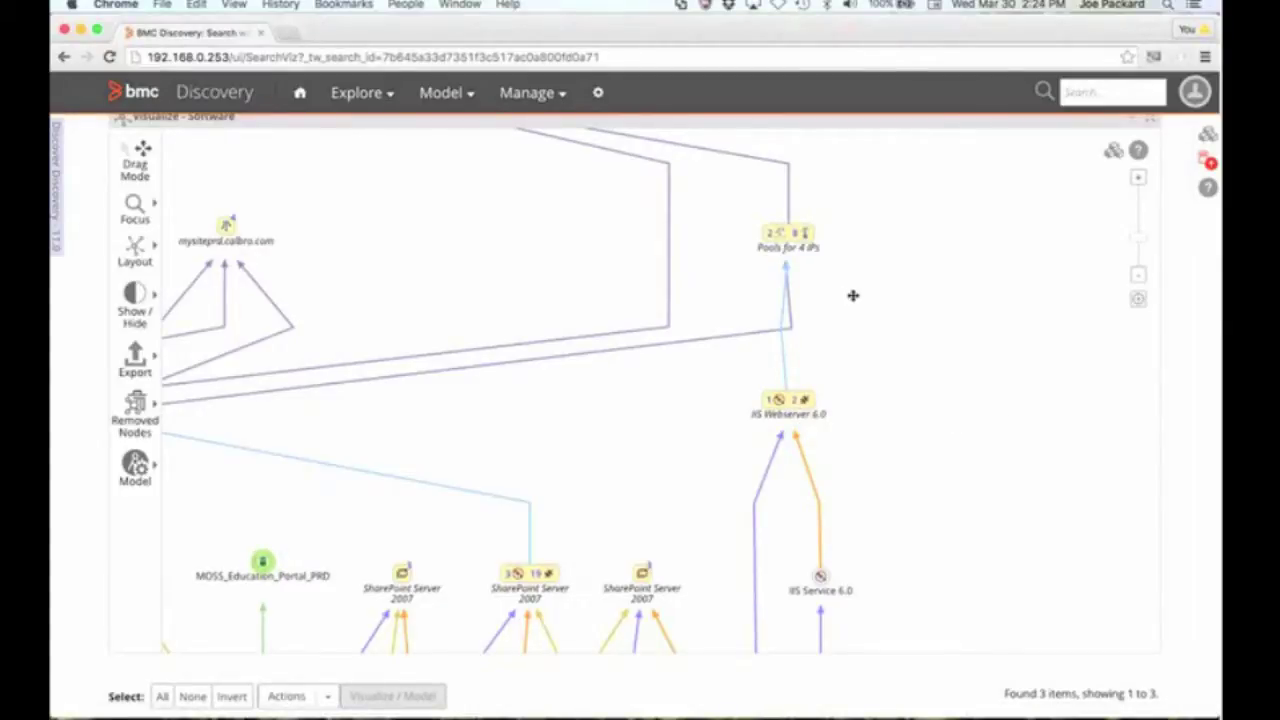
pyautogui.click(421, 258)
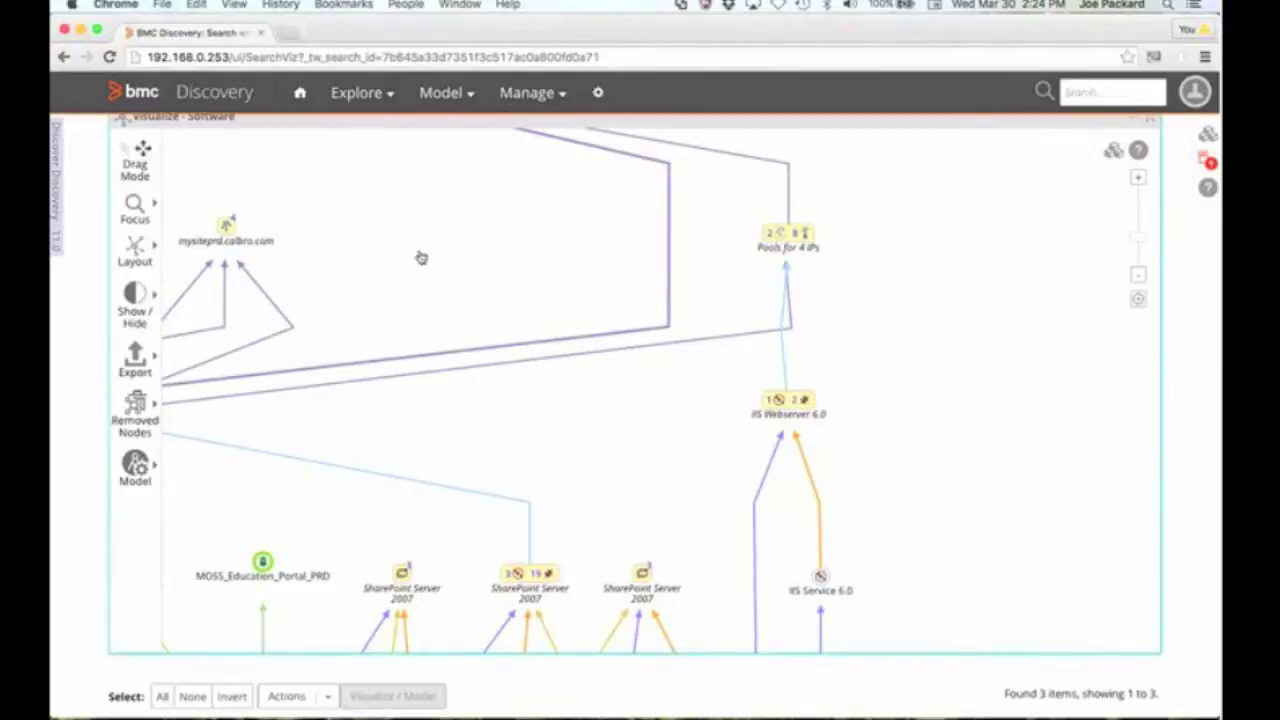
pyautogui.scroll(-6, 421, 258)
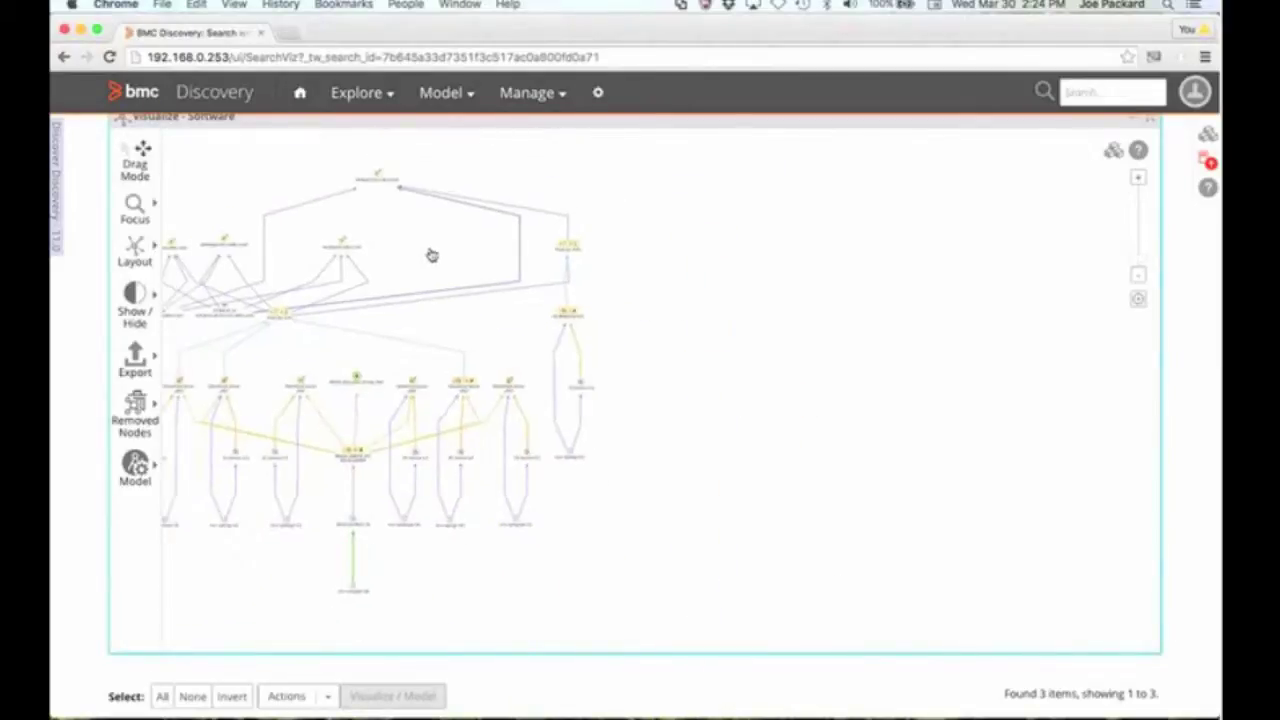
pyautogui.moveTo(397, 249); pyautogui.dragTo(626, 251)
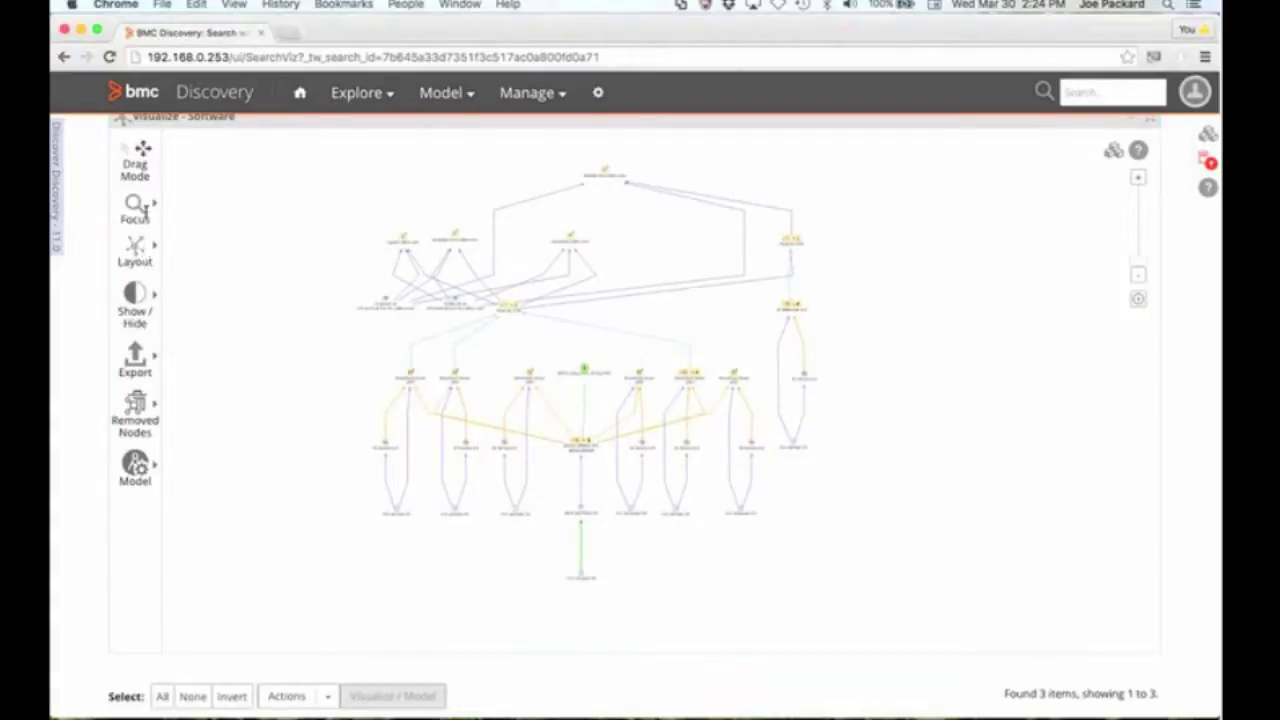
# Change the visualization Focus from Software to Infrastructure.
pyautogui.click(154, 296)
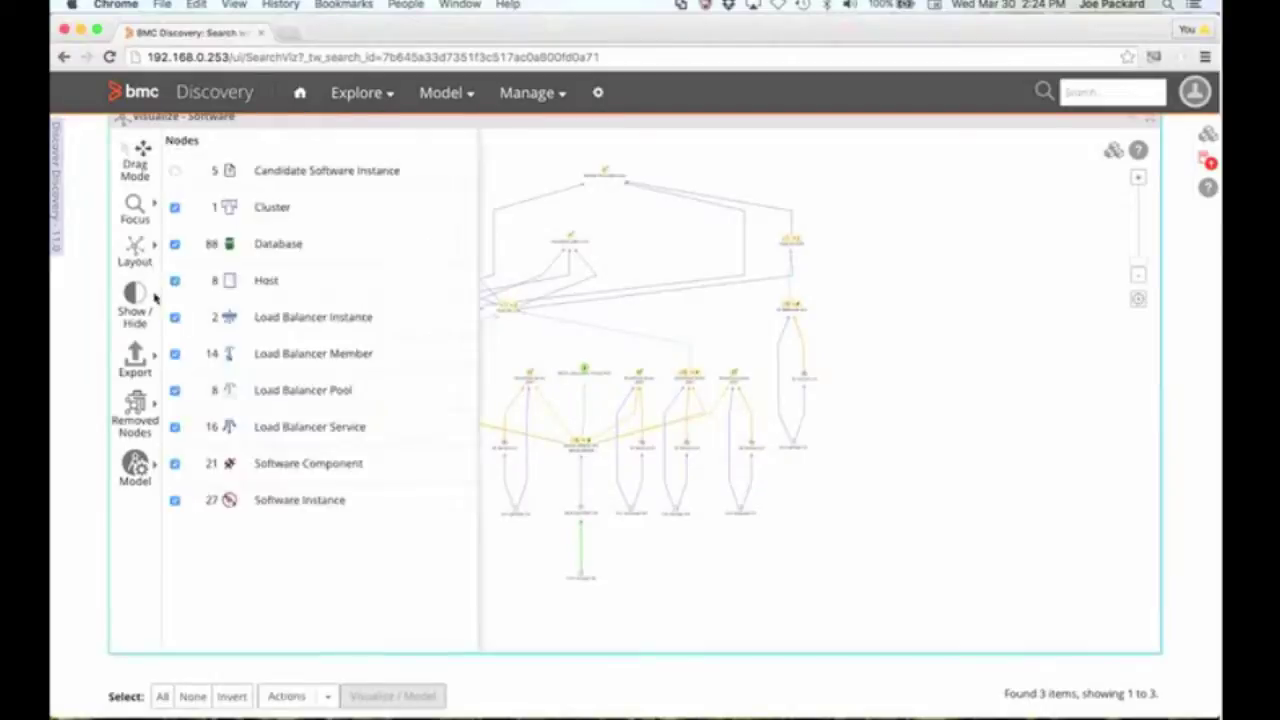
pyautogui.click(137, 206)
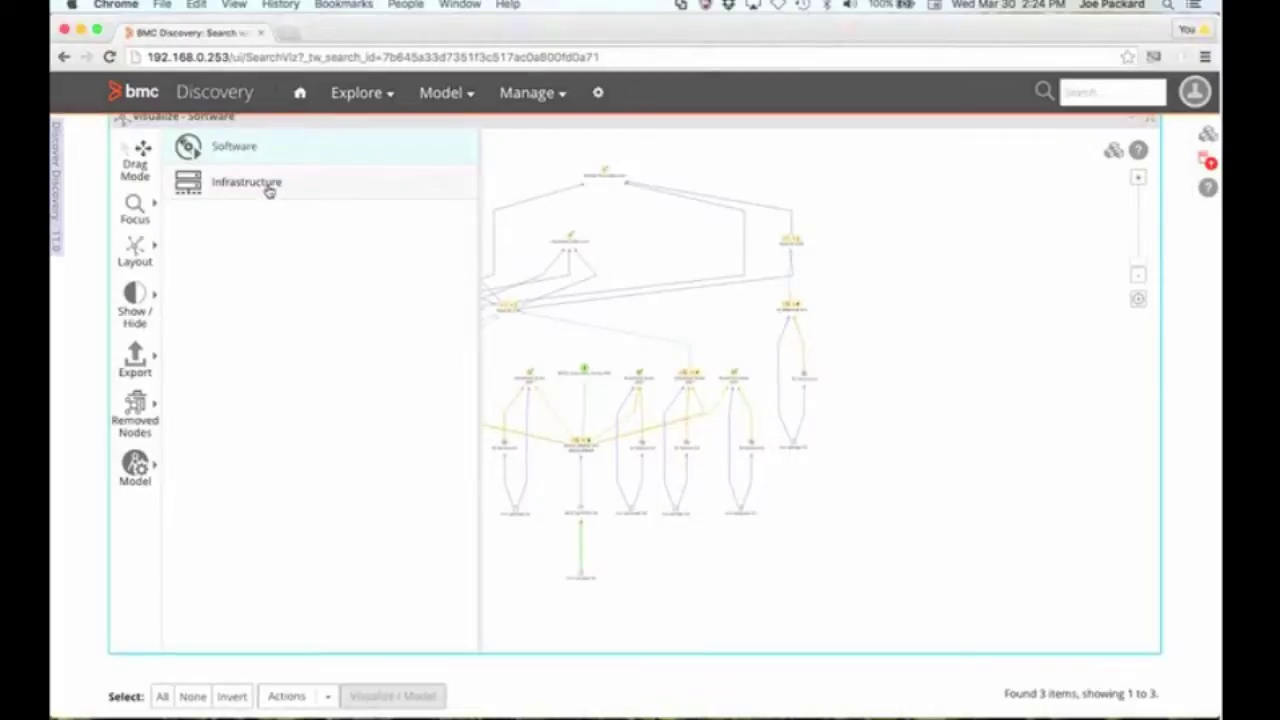
pyautogui.click(269, 184)
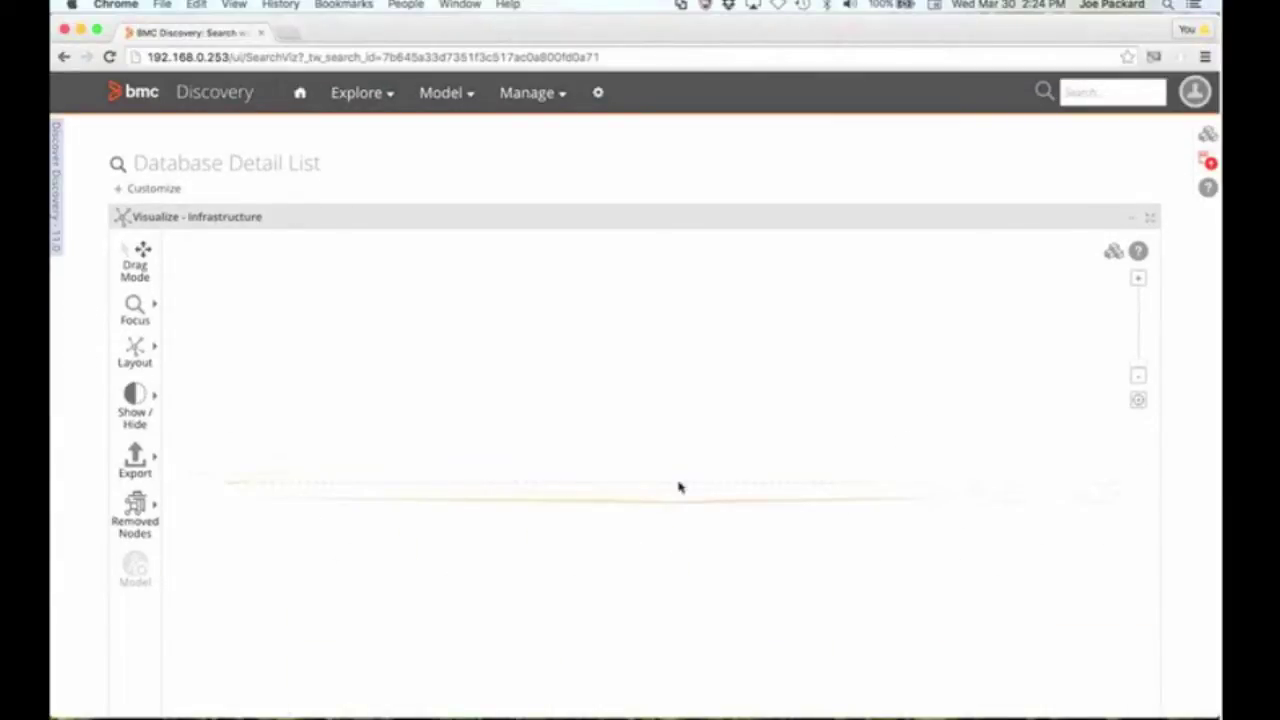
# Lay out the infrastructure graph Force-directed and bring up the Show/Hide node-type list.
pyautogui.click(140, 348)
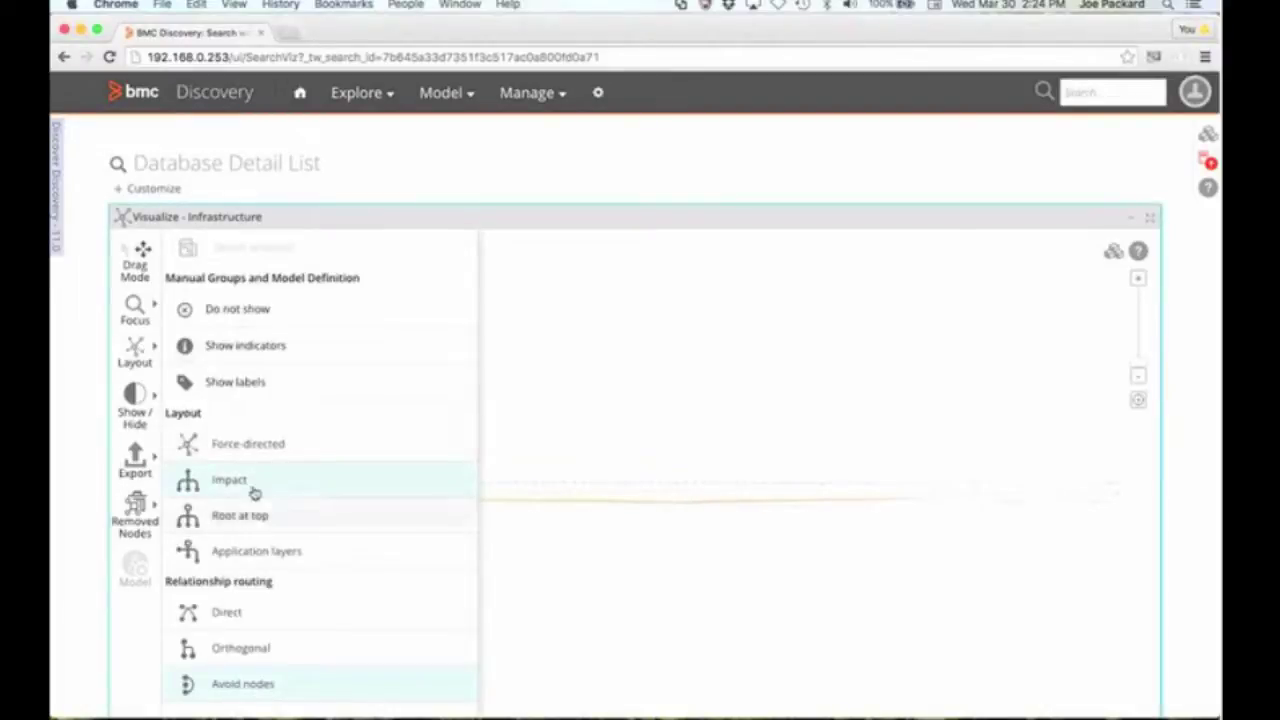
pyautogui.click(236, 445)
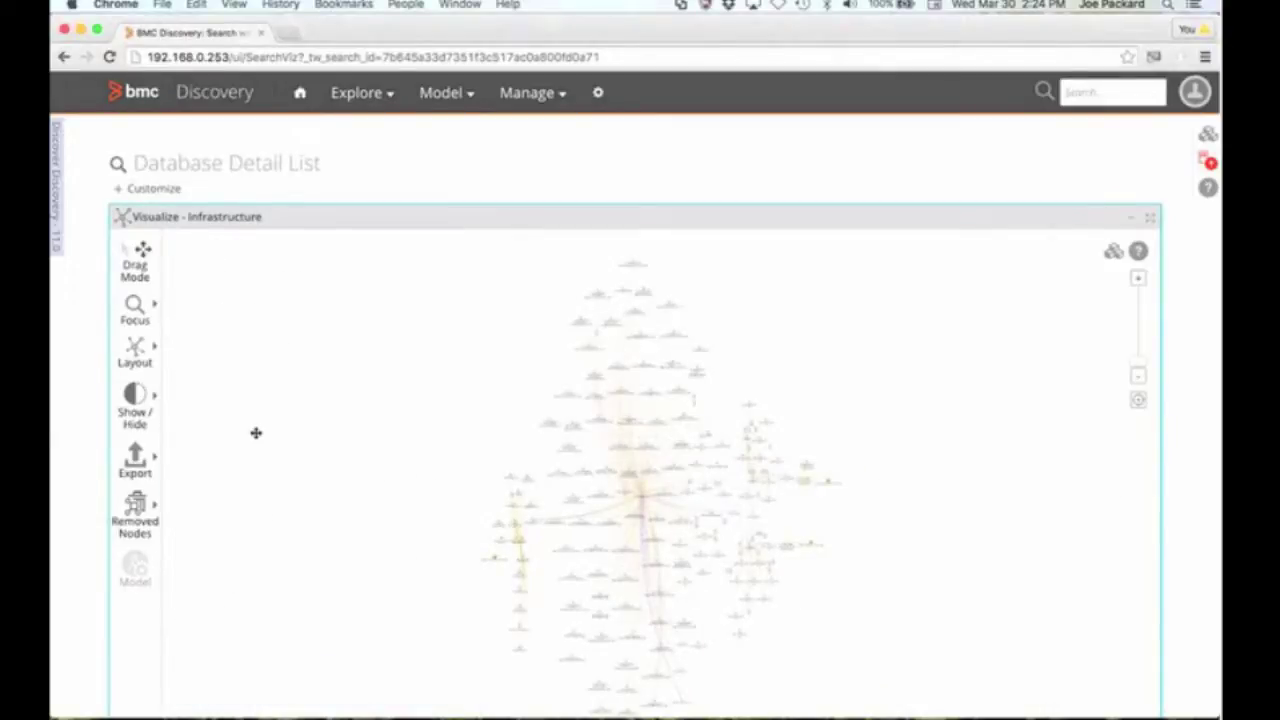
pyautogui.click(158, 398)
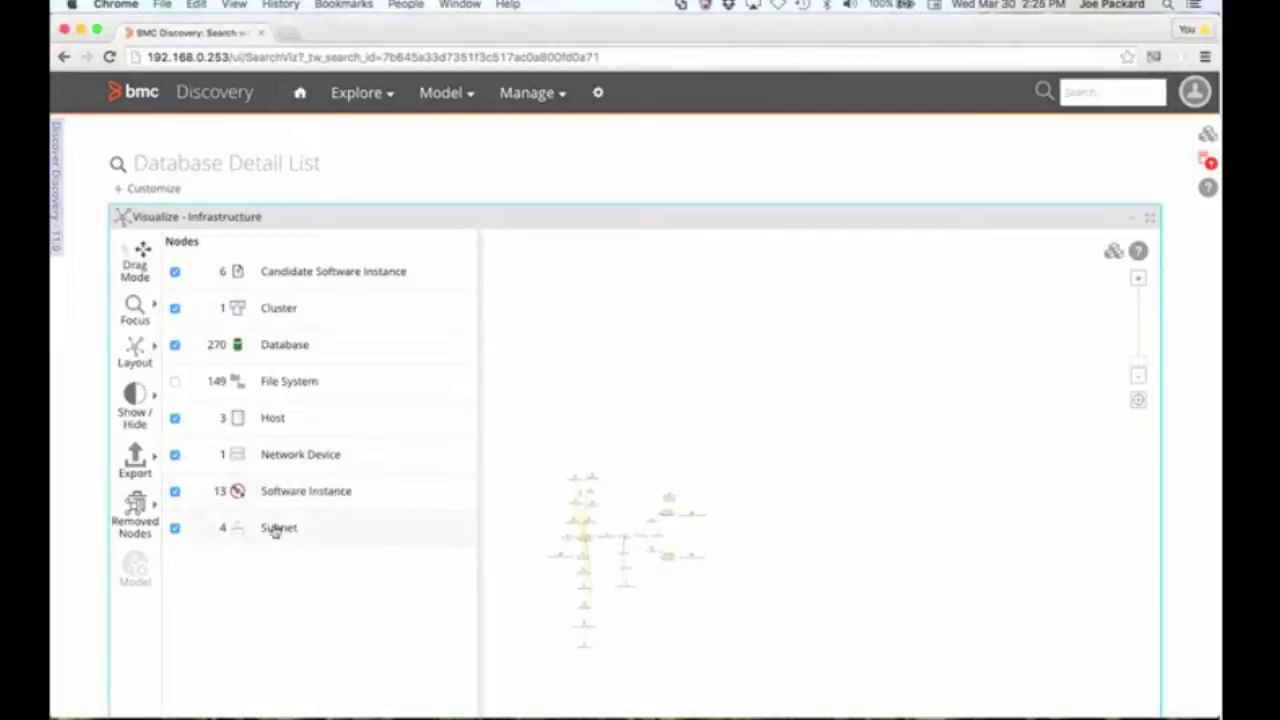
# Hide the Subnet nodes, then zoom and pan until the remaining infrastructure graph is centred.
pyautogui.click(177, 530)
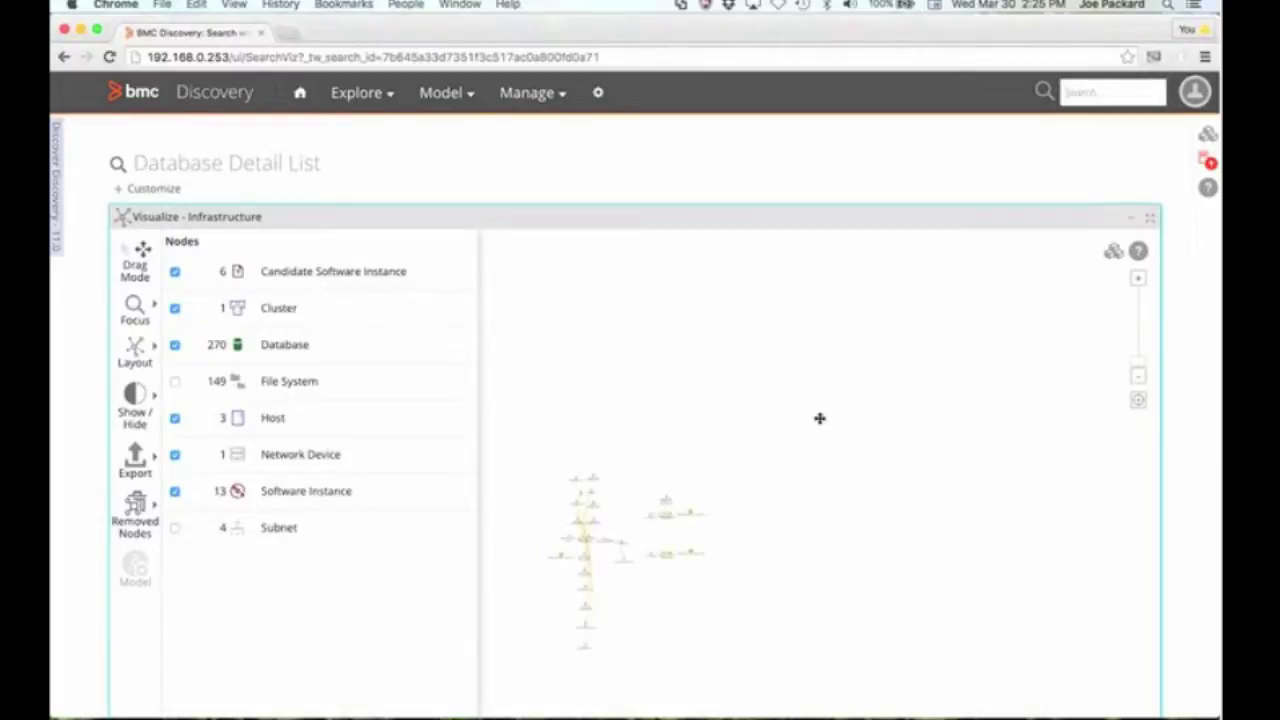
pyautogui.scroll(5, 820, 418)
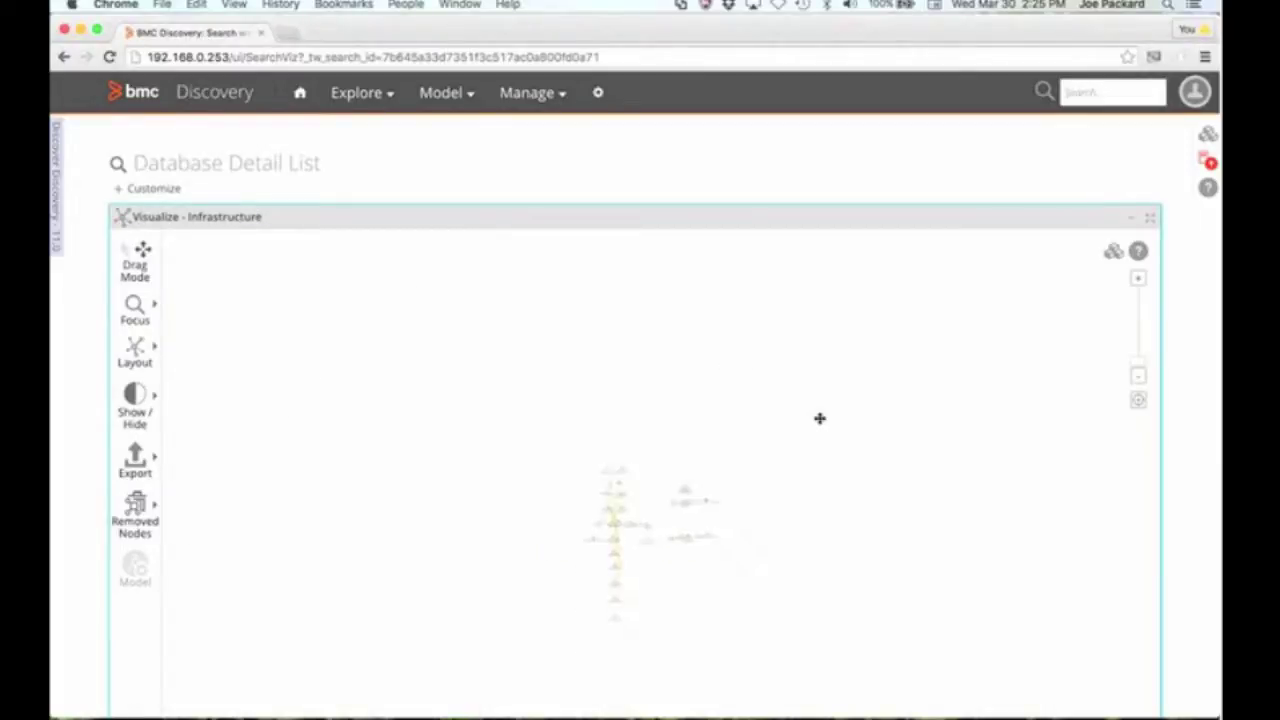
pyautogui.moveTo(754, 603); pyautogui.dragTo(801, 352)
pyautogui.scroll(3, 801, 352)
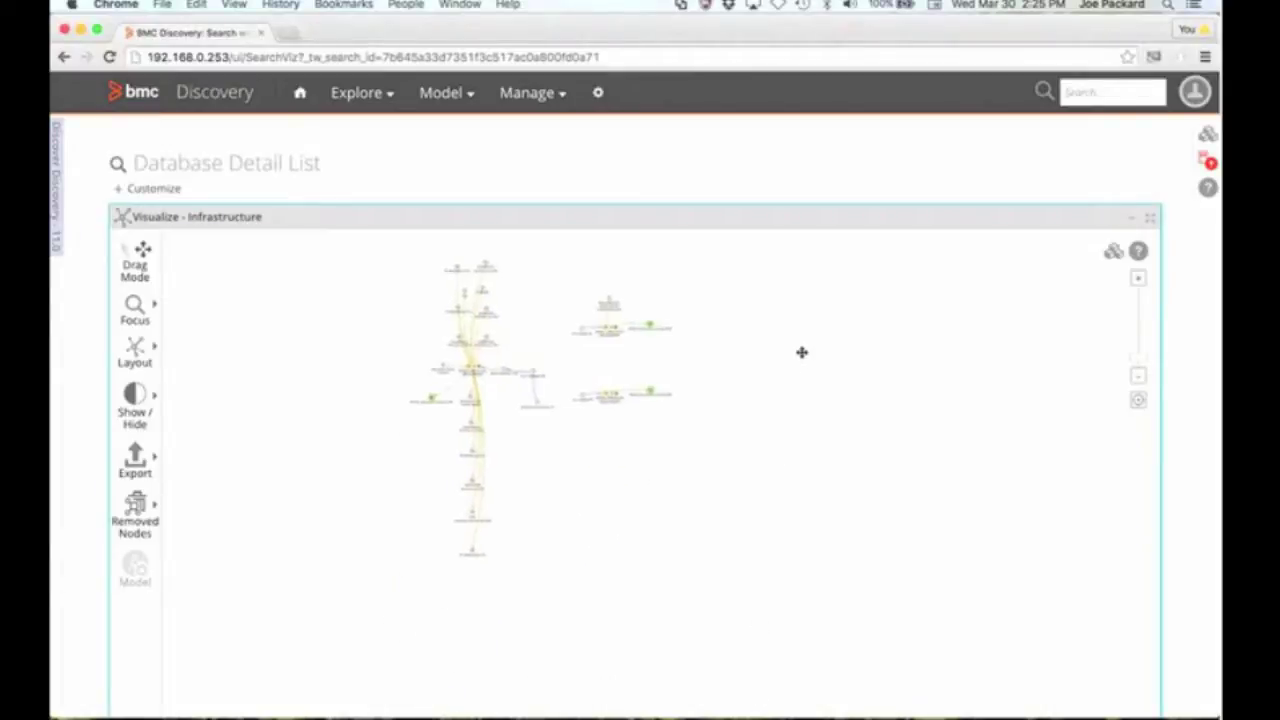
pyautogui.moveTo(704, 416); pyautogui.dragTo(883, 483)
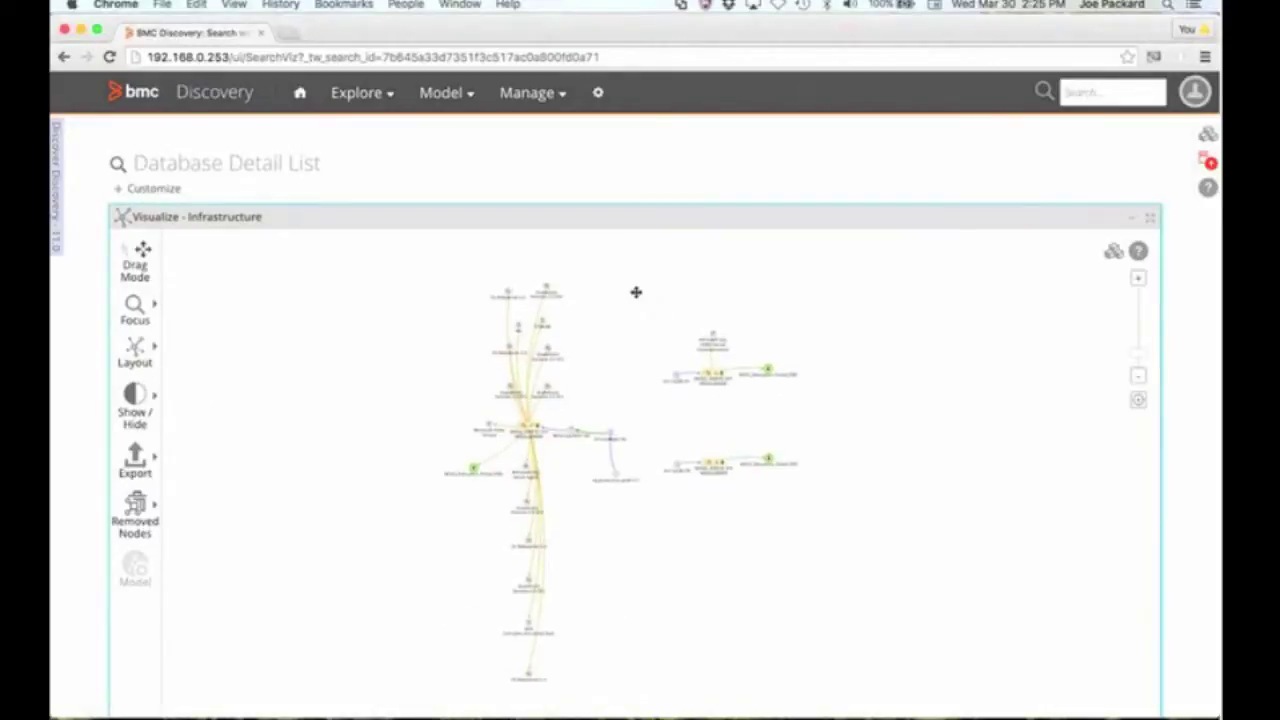
# Lasso-select and remove the two right-hand clusters, then apply the Impact layout.
pyautogui.click(135, 256)
pyautogui.moveTo(654, 286)
pyautogui.mouseDown()
pyautogui.moveTo(735, 497)
pyautogui.moveTo(843, 440)
pyautogui.moveTo(811, 383)
pyautogui.moveTo(651, 286)
pyautogui.moveTo(654, 303)
pyautogui.mouseUp()
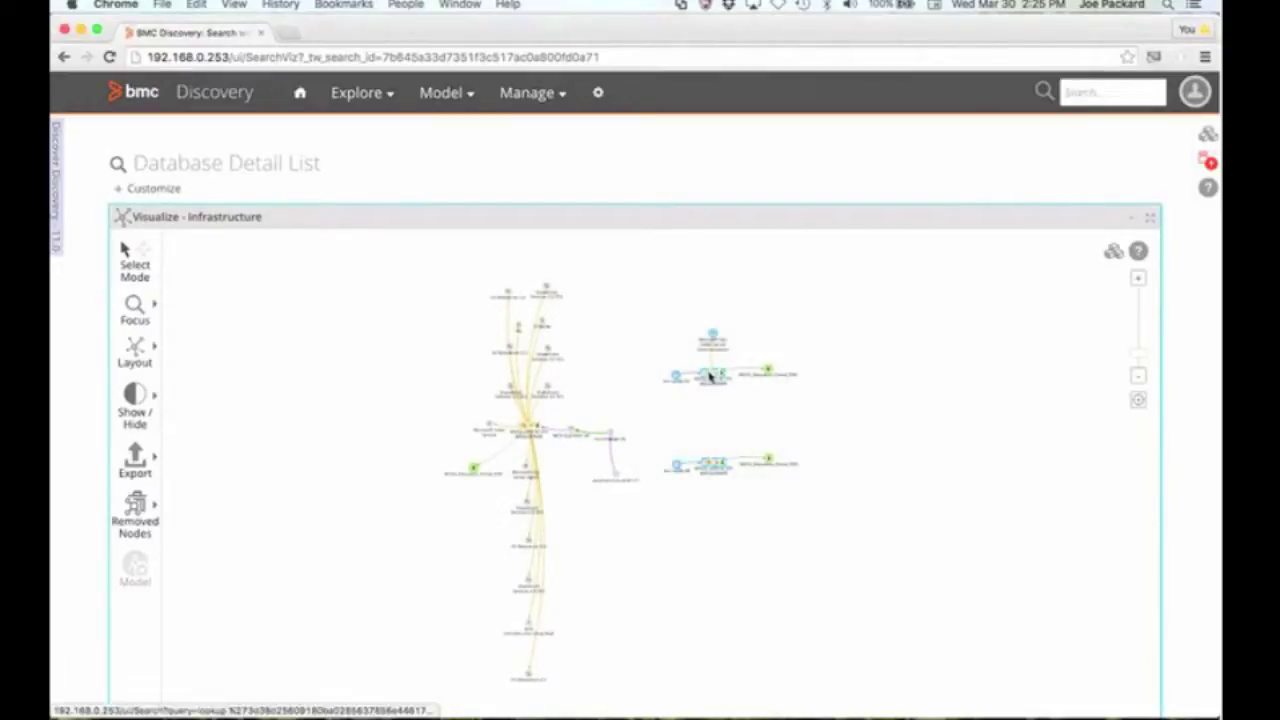
pyautogui.rightClick(707, 374)
pyautogui.click(737, 458)
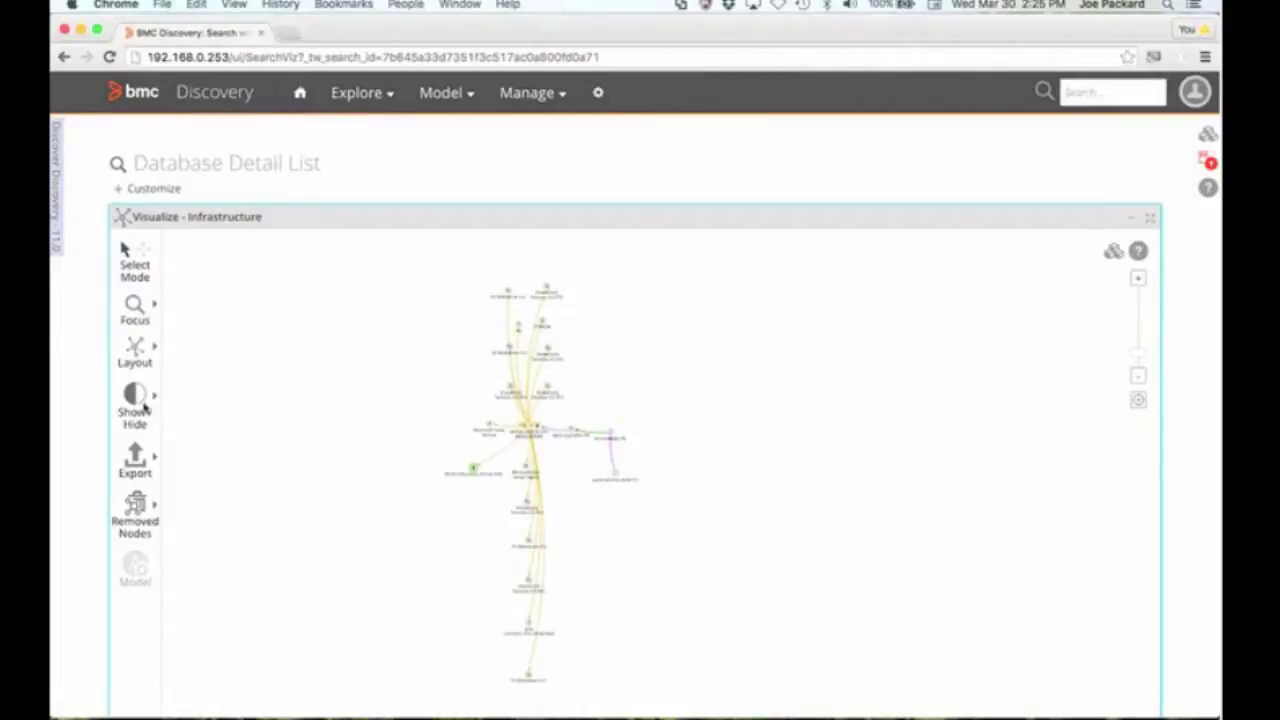
pyautogui.click(156, 349)
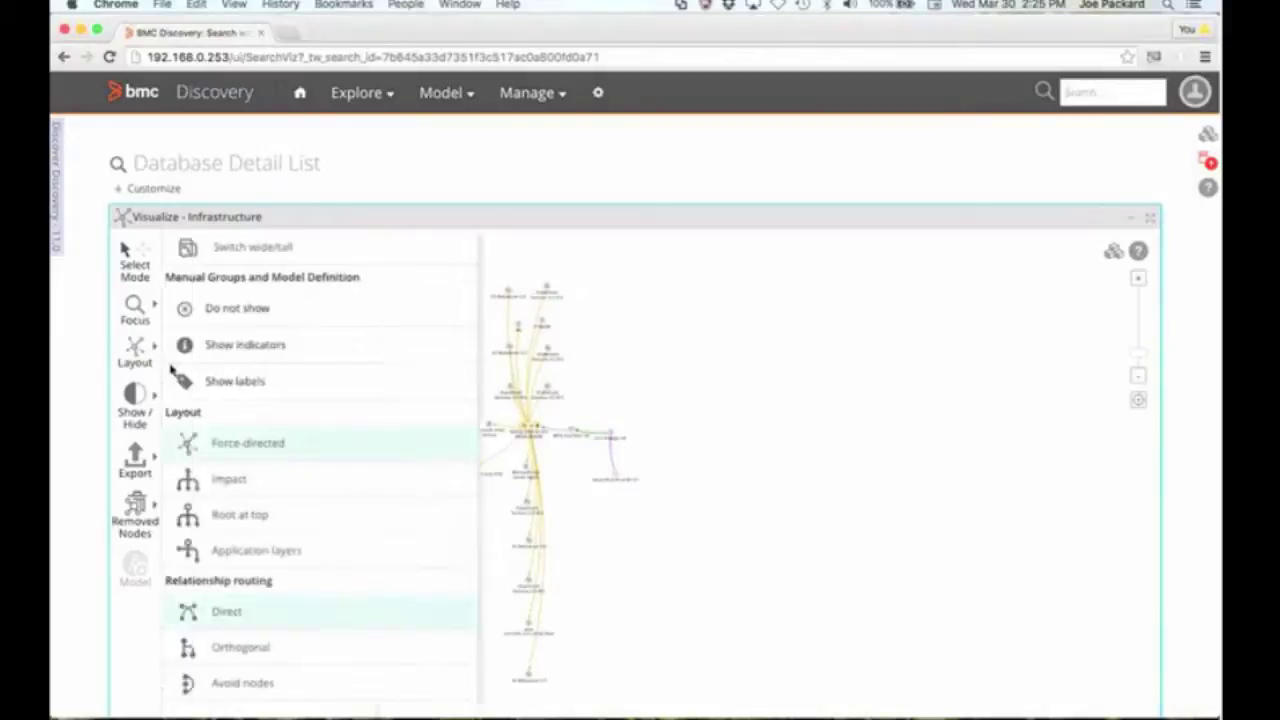
pyautogui.click(260, 483)
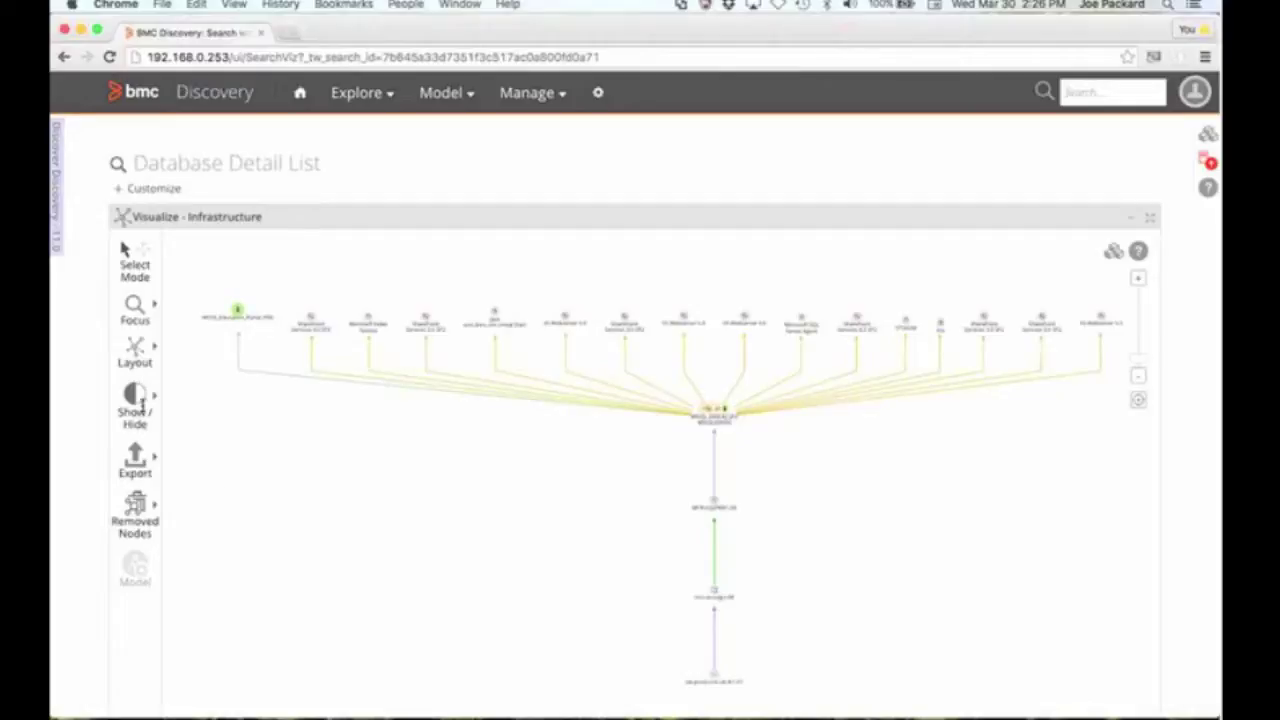
# Set the Focus back to Software and bring up one node's context menu.
pyautogui.click(141, 305)
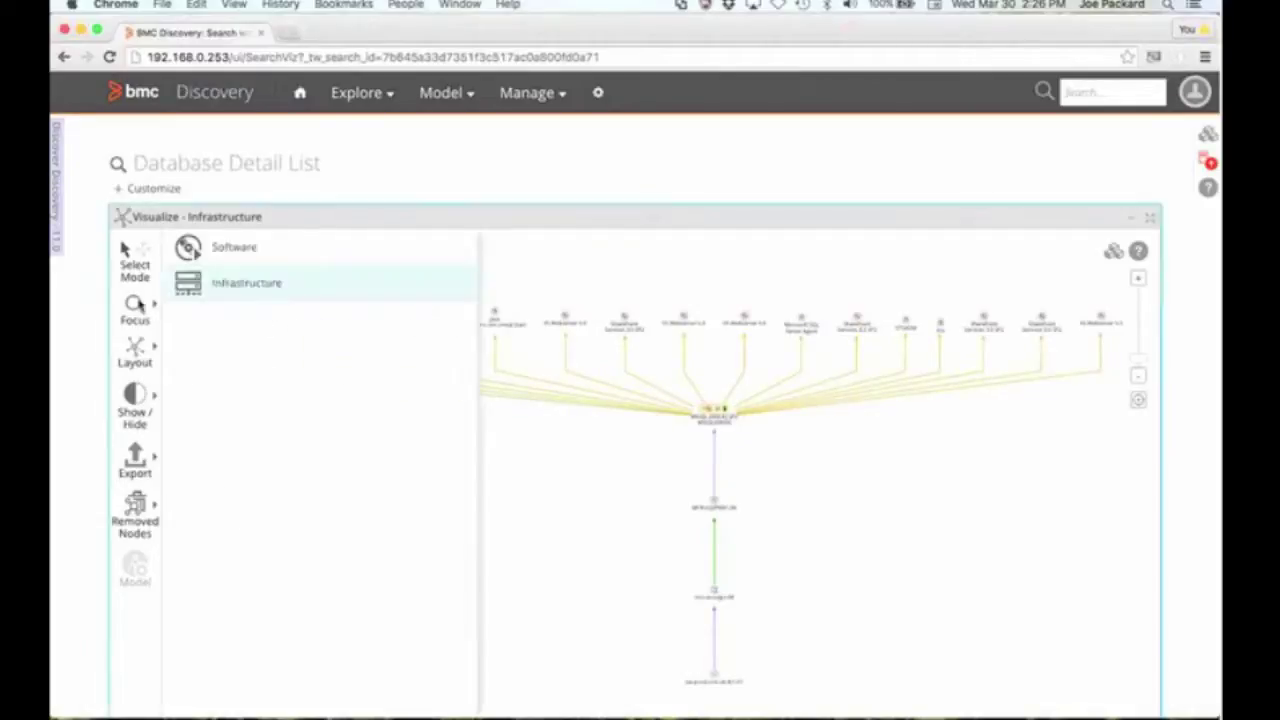
pyautogui.click(253, 251)
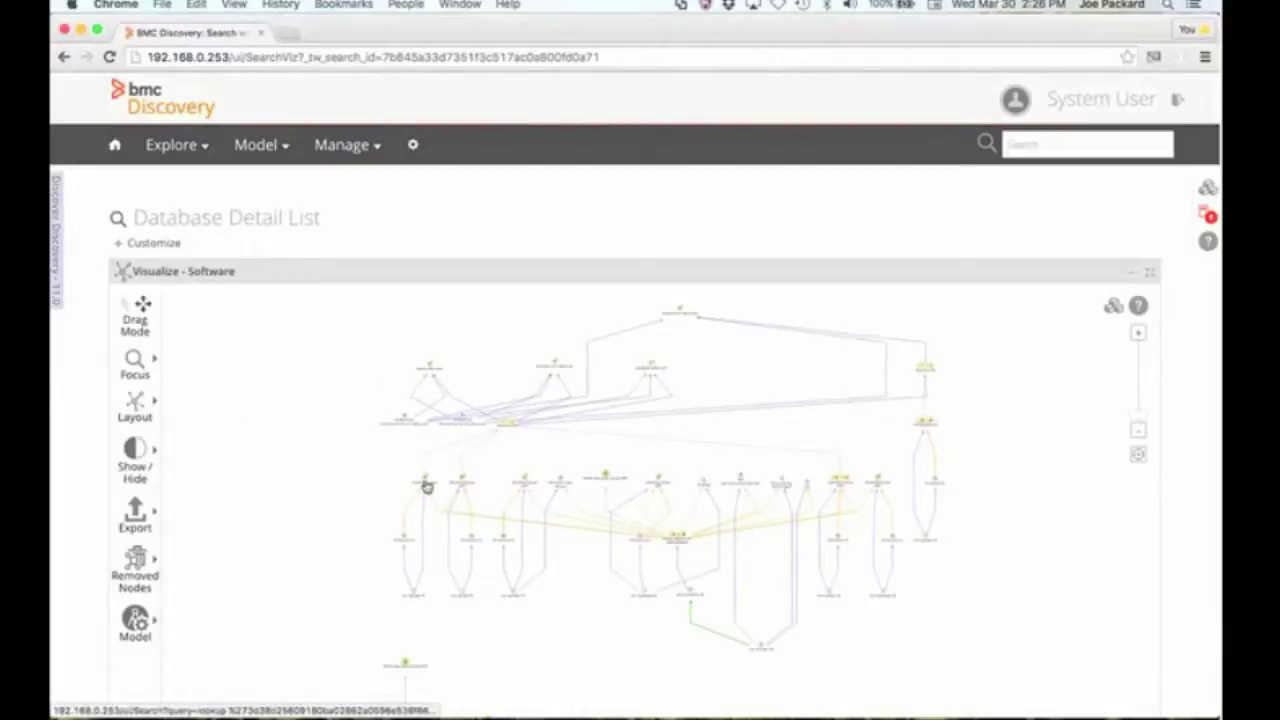
pyautogui.click(426, 487)
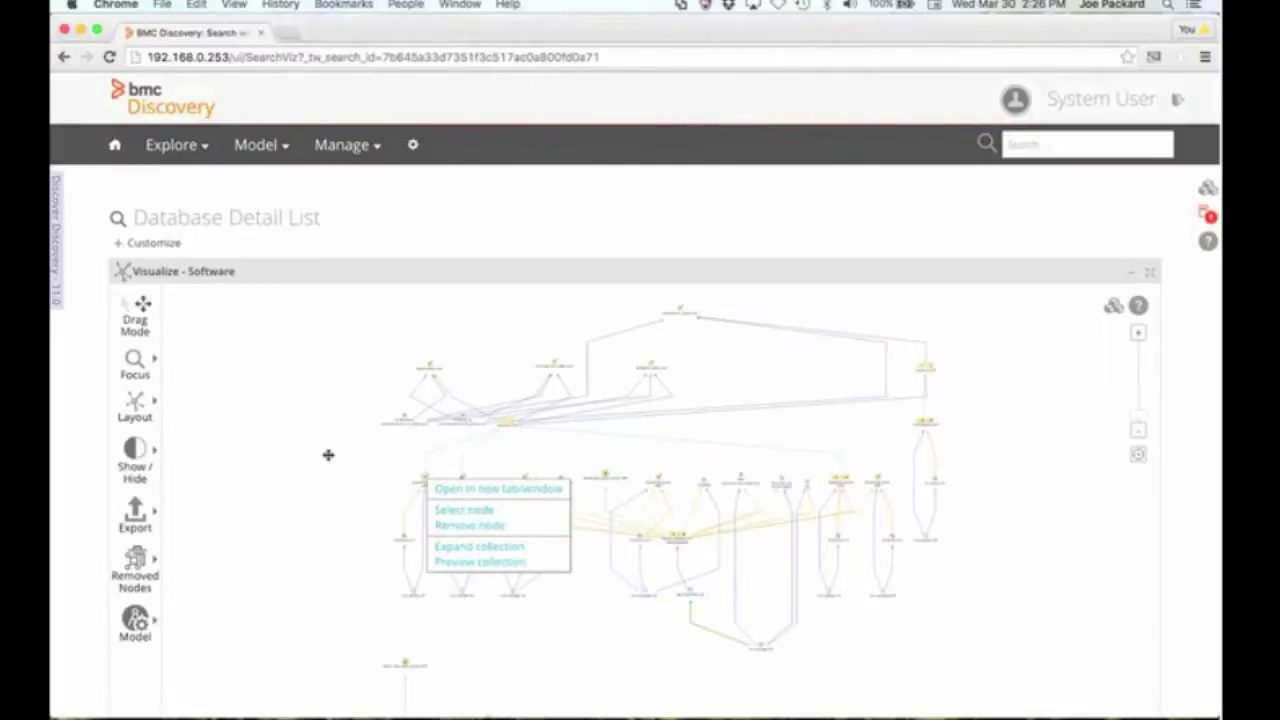
# Create a new application model named 'Ed Portal' from the Model panel and save it.
pyautogui.click(138, 620)
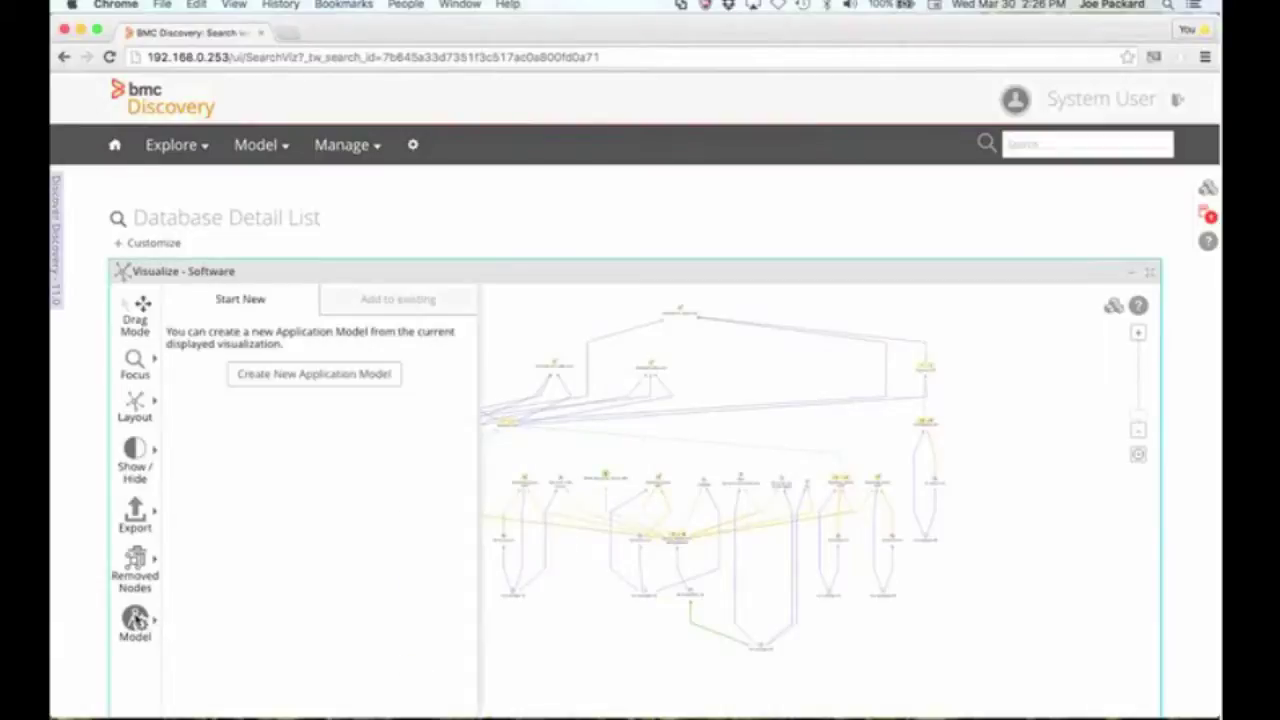
pyautogui.click(305, 374)
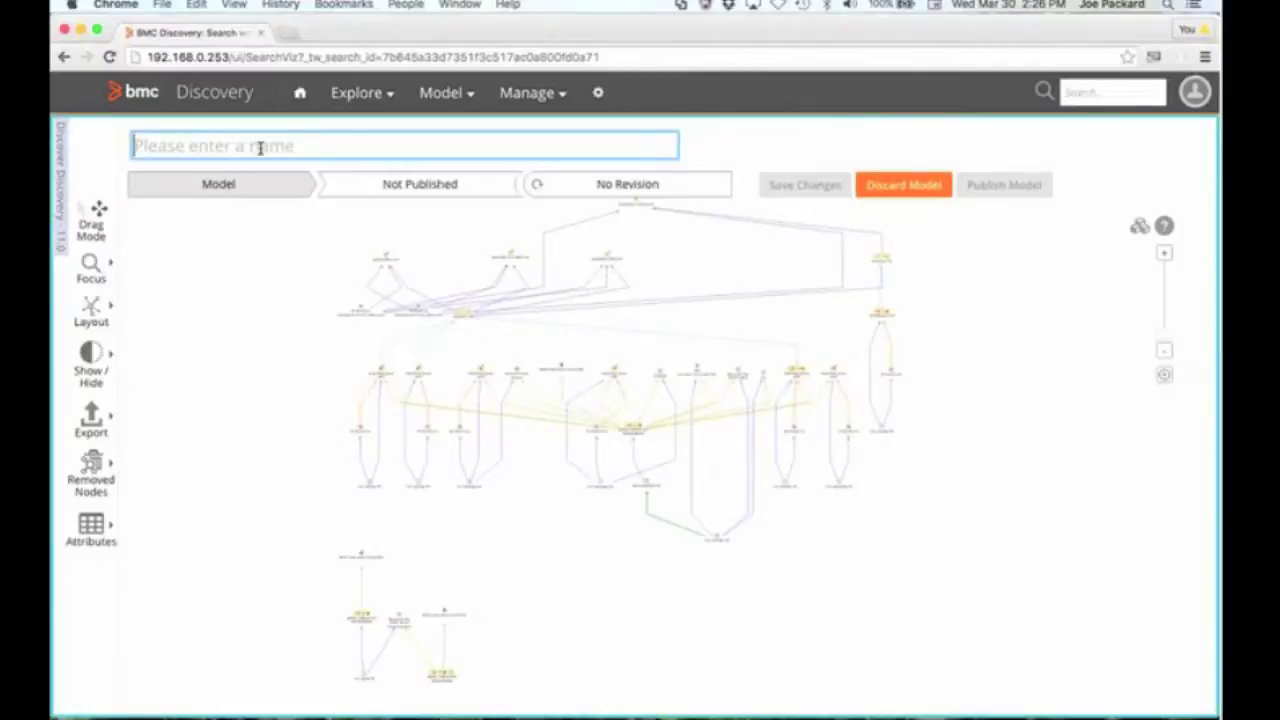
pyautogui.write('Ed Po')
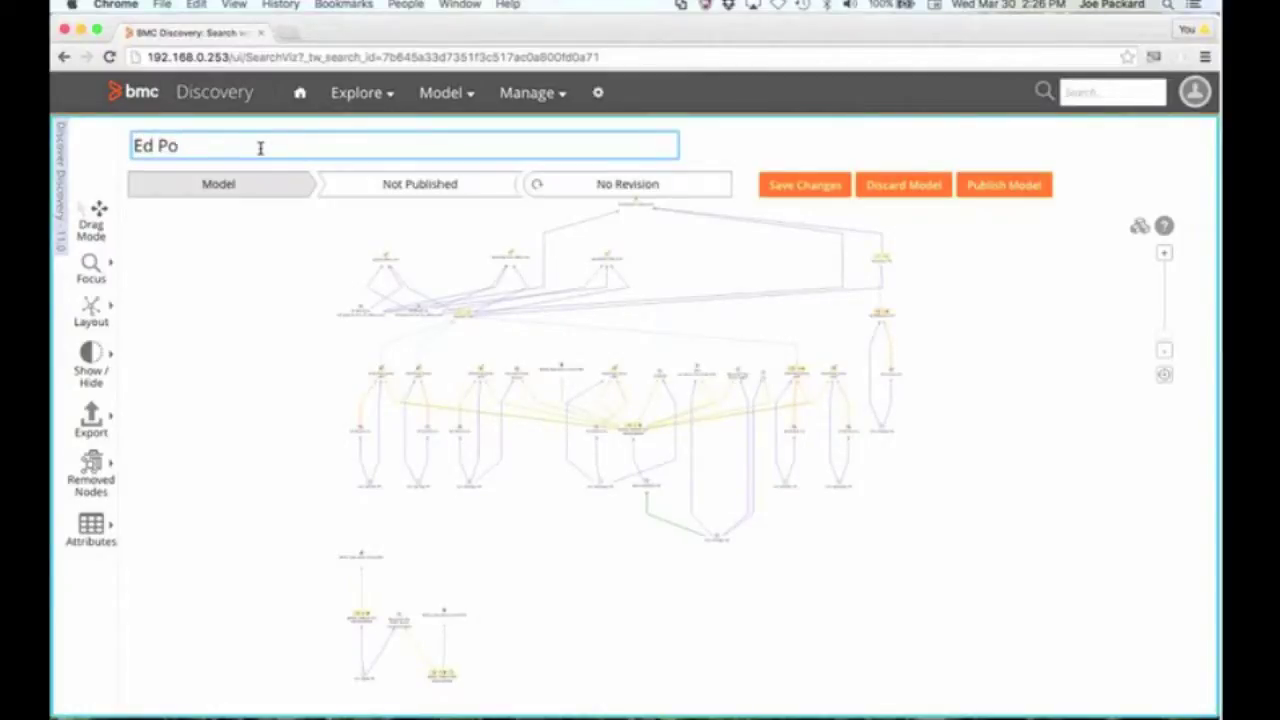
pyautogui.write('rtal')
pyautogui.click(806, 186)
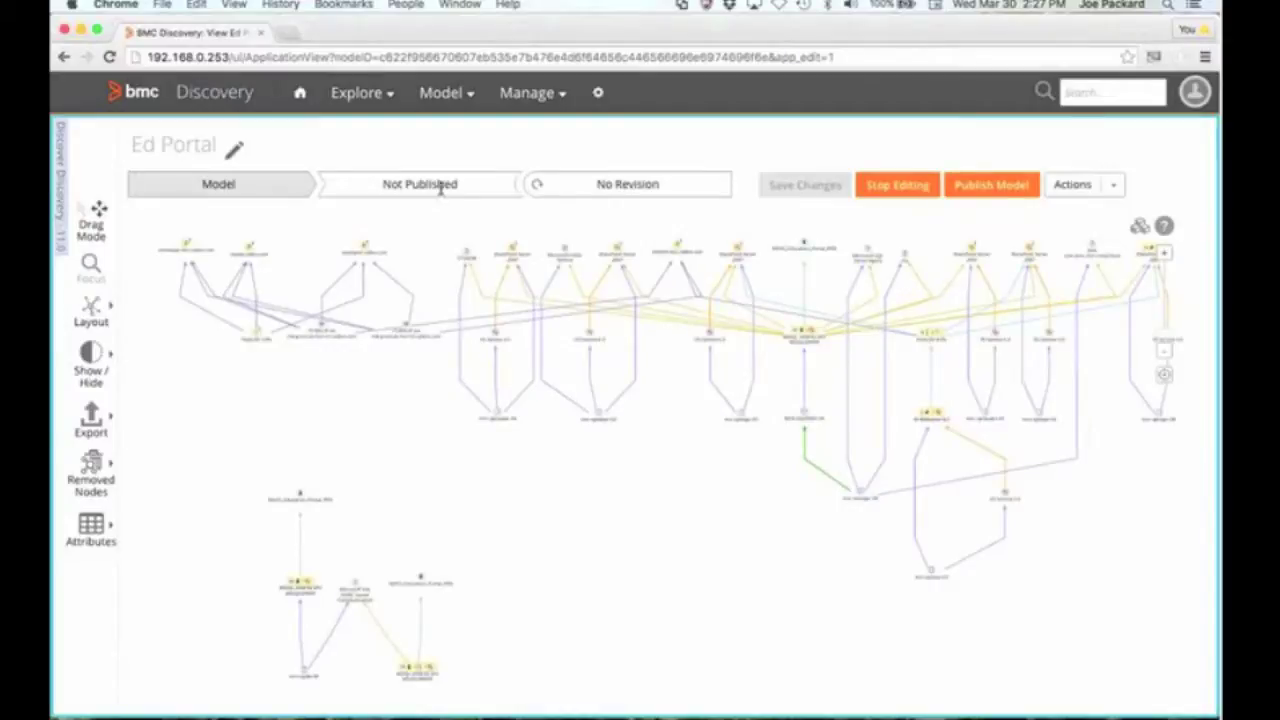
# In Select Mode, lasso the lower-left group of six nodes, clear and reselect it, then right-click it.
pyautogui.moveTo(440, 190)
pyautogui.click(93, 213)
pyautogui.moveTo(265, 455)
pyautogui.mouseDown()
pyautogui.moveTo(250, 478)
pyautogui.moveTo(553, 645)
pyautogui.moveTo(443, 477)
pyautogui.moveTo(272, 441)
pyautogui.mouseUp()
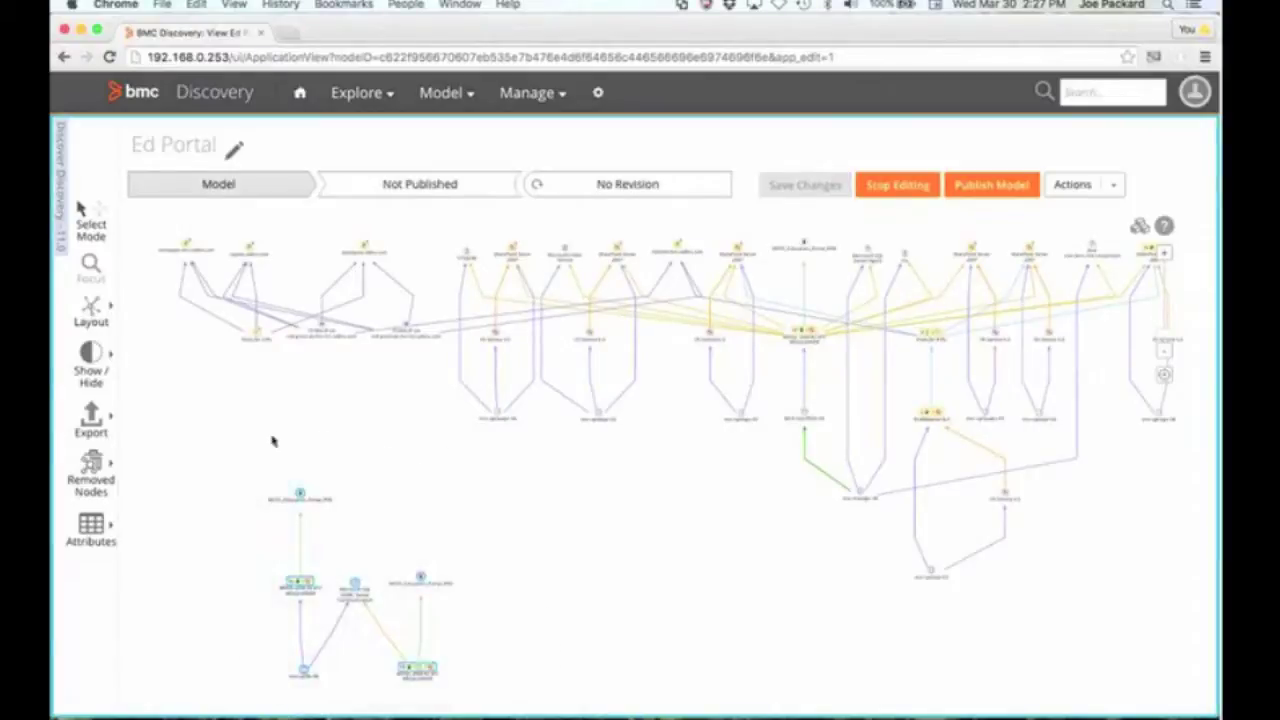
pyautogui.rightClick(333, 539)
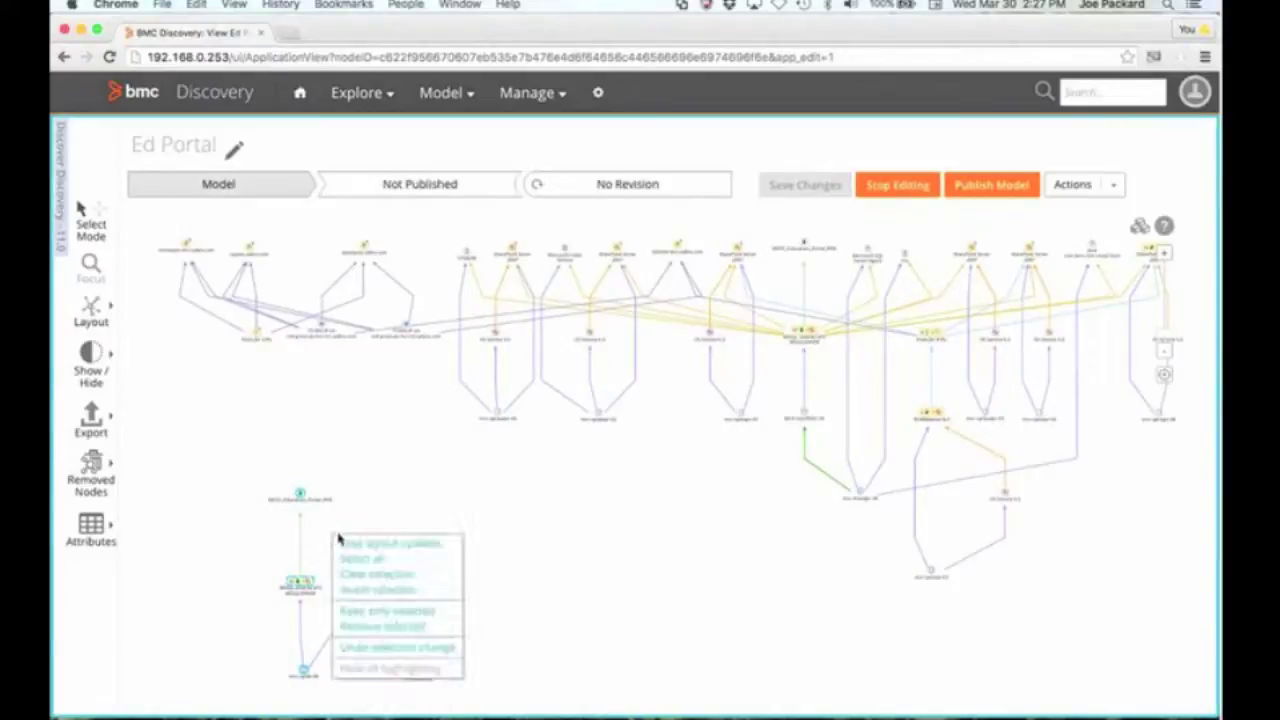
pyautogui.click(373, 576)
pyautogui.moveTo(324, 440)
pyautogui.mouseDown()
pyautogui.moveTo(152, 566)
pyautogui.moveTo(555, 701)
pyautogui.moveTo(549, 671)
pyautogui.mouseUp()
pyautogui.rightClick(391, 594)
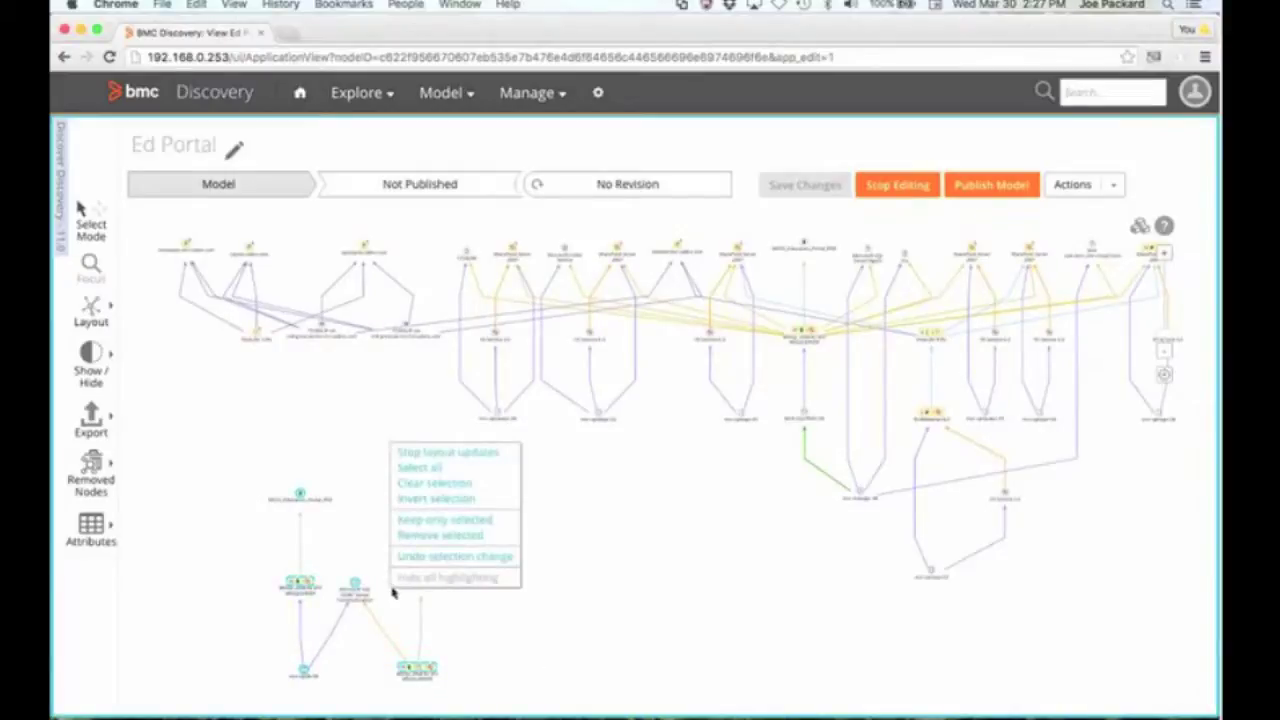